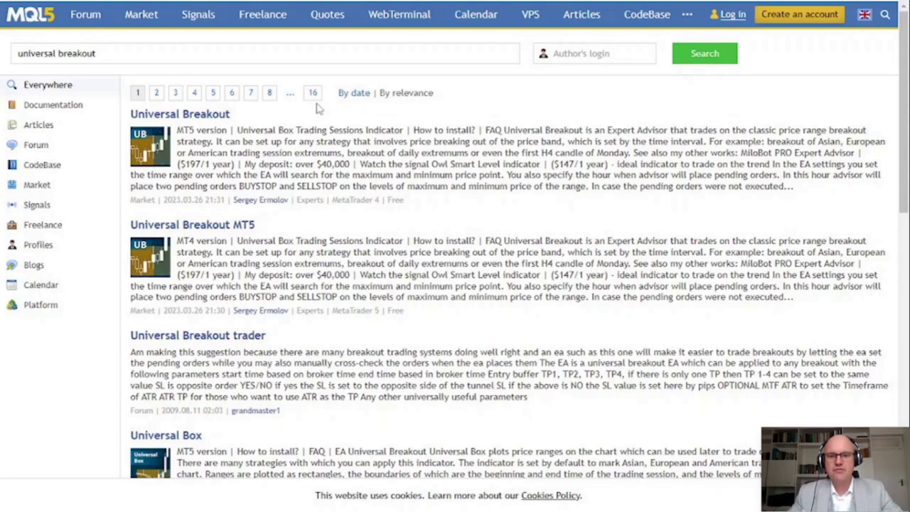
left_click_drag(228, 114, 131, 118)
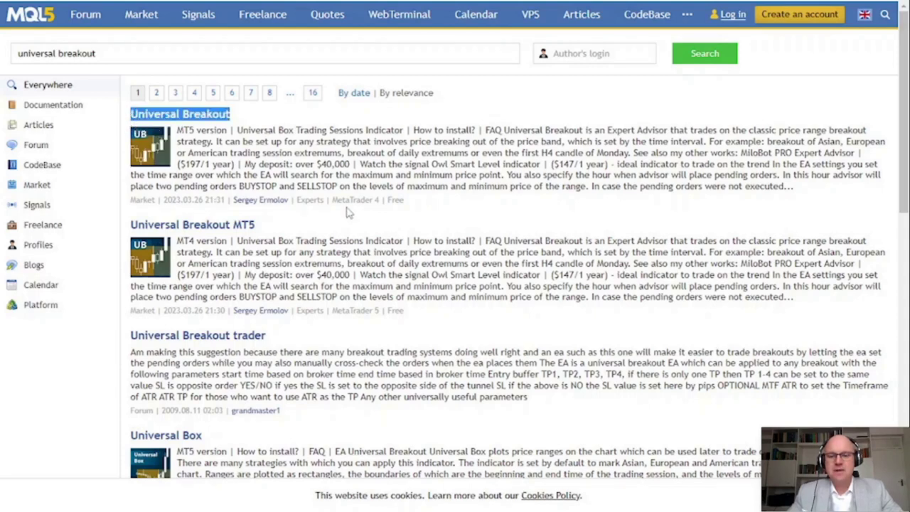
left_click_drag(382, 202, 329, 208)
left_click_drag(331, 309, 382, 317)
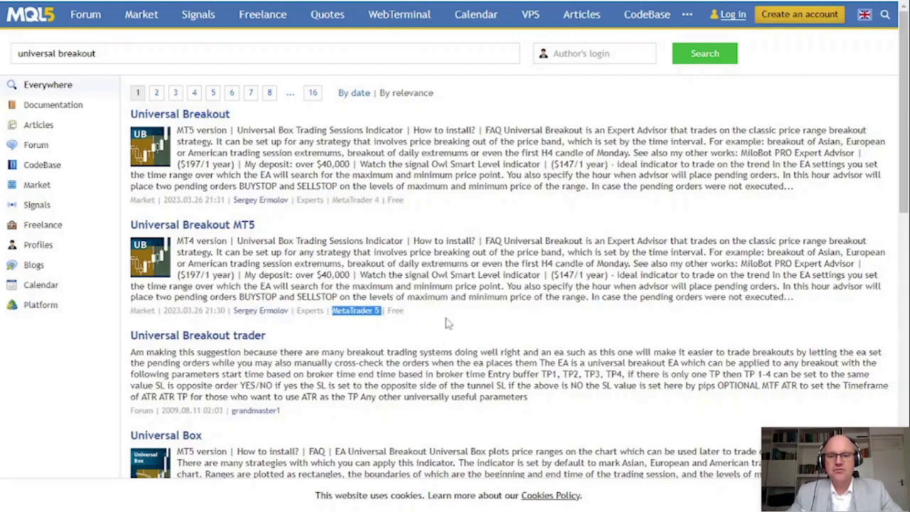
left_click(447, 323)
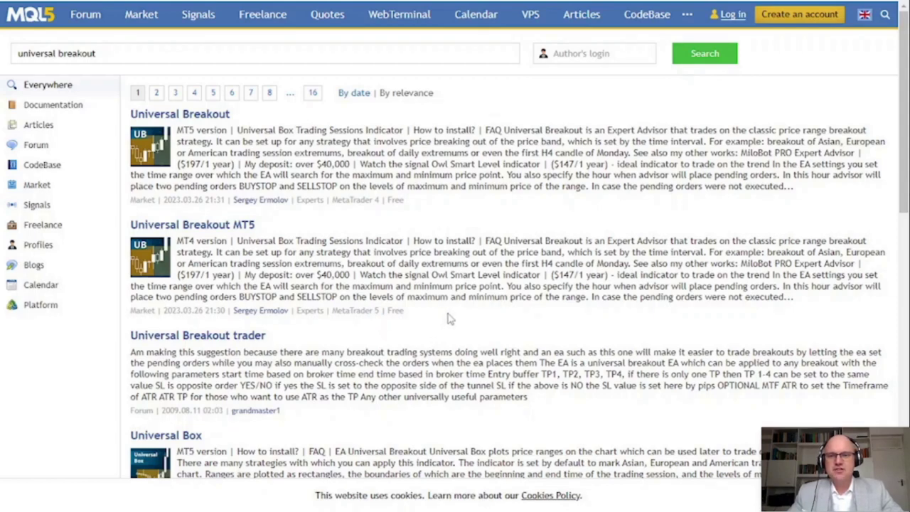
scroll(448, 320, "down", 4)
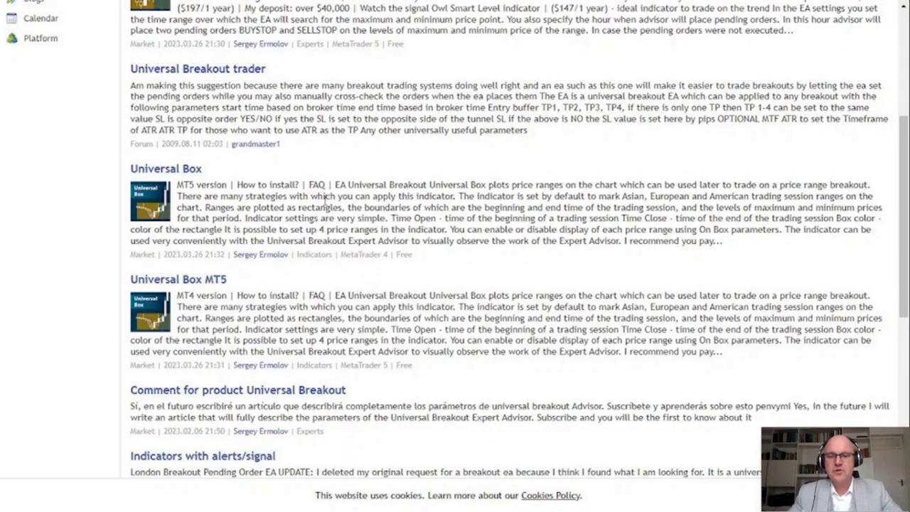
scroll(277, 197, "up", 2)
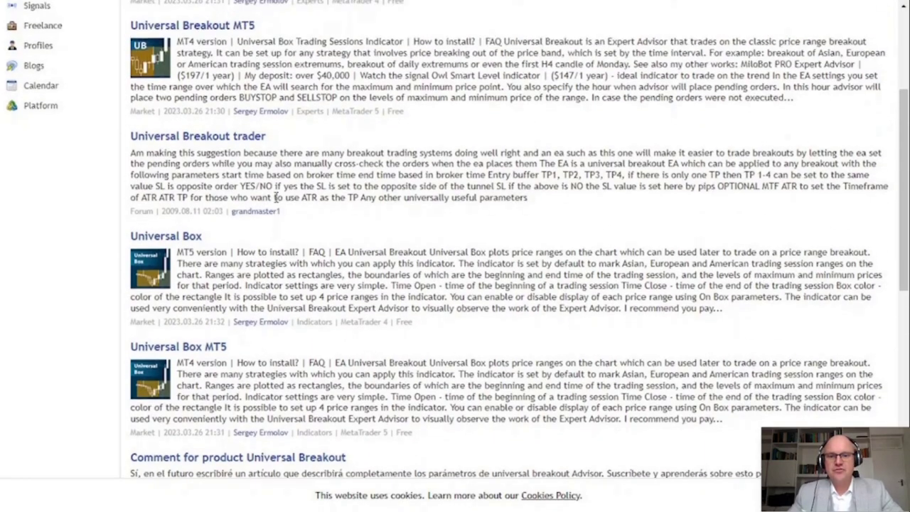
scroll(279, 199, "up", 1)
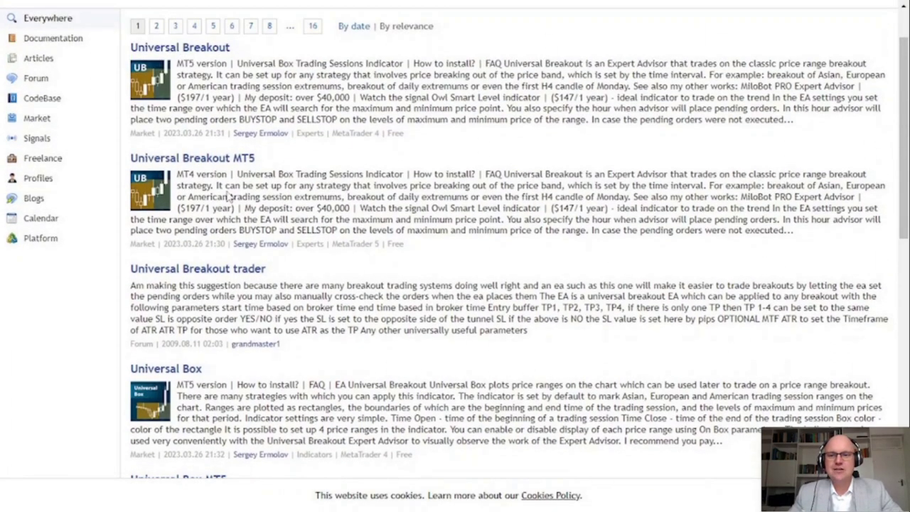
Open the Universal Breakout MT5 result and expand its description with 'more...'.
left_click(232, 158)
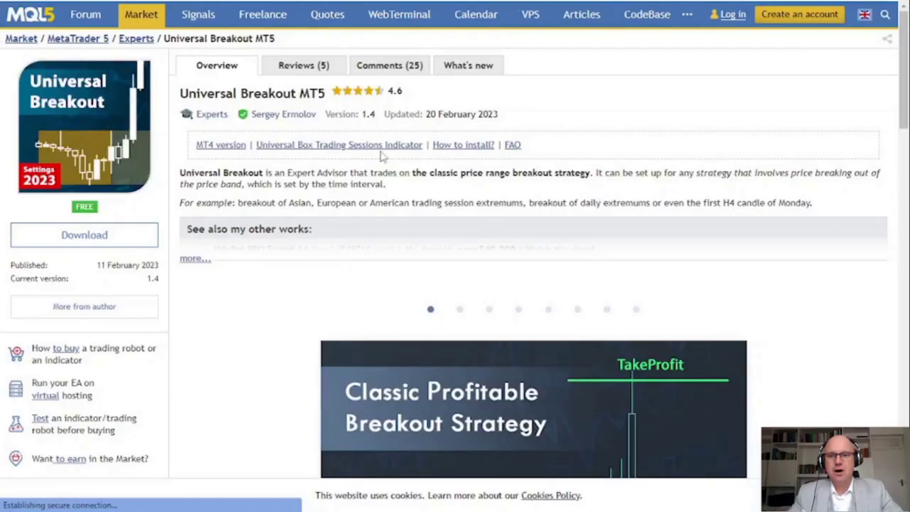
left_click(192, 258)
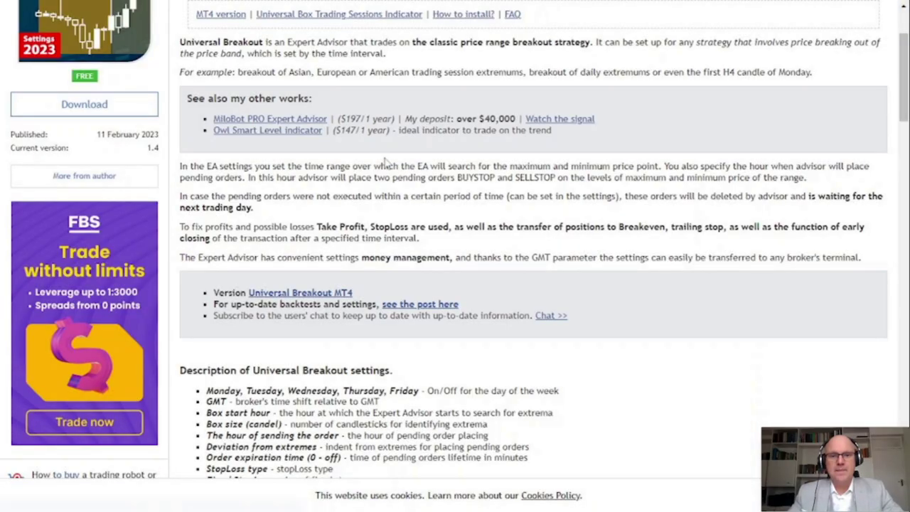
scroll(388, 163, "up", 3)
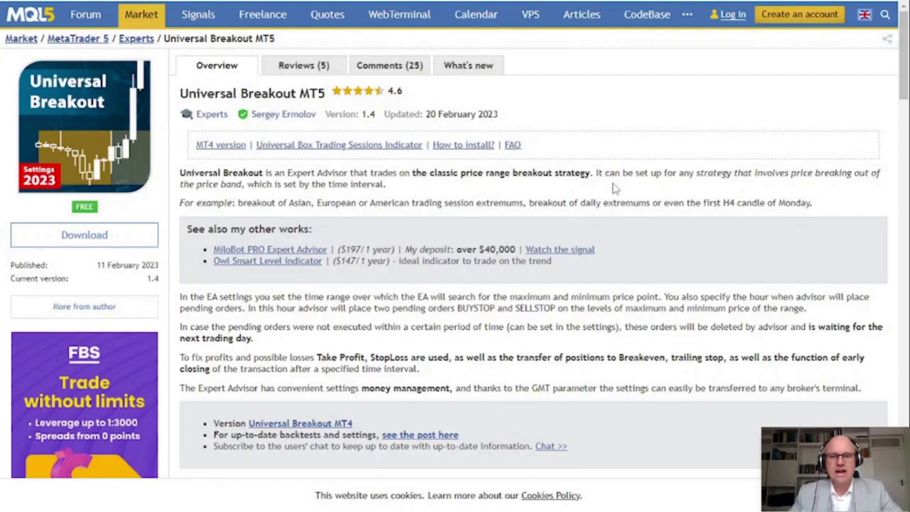
Read the description, highlighting the classic price range breakout phrase and the BUYSTOP/SELLSTOP order types.
left_click_drag(591, 175, 413, 175)
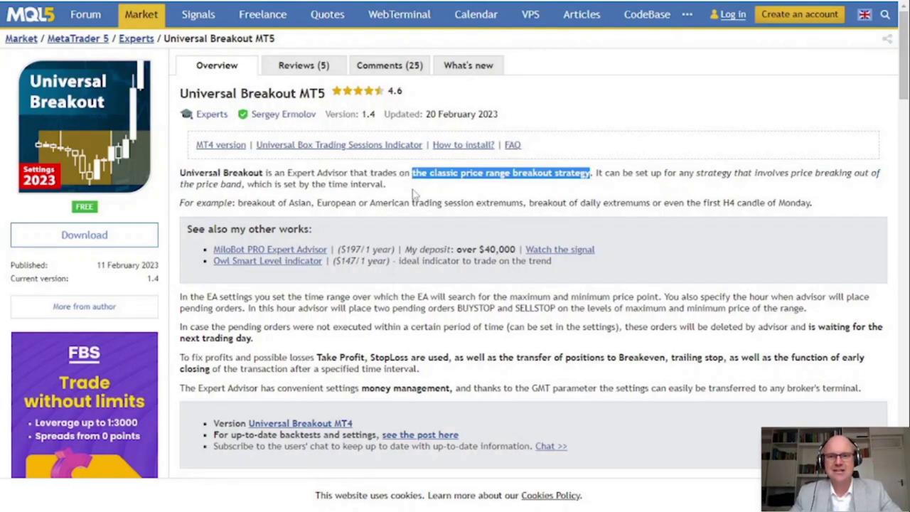
left_click(416, 193)
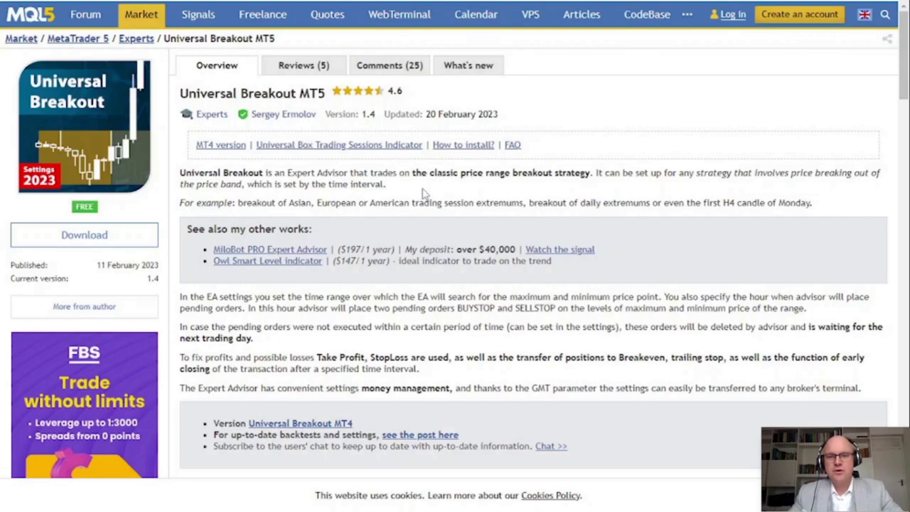
scroll(425, 192, "down", 1)
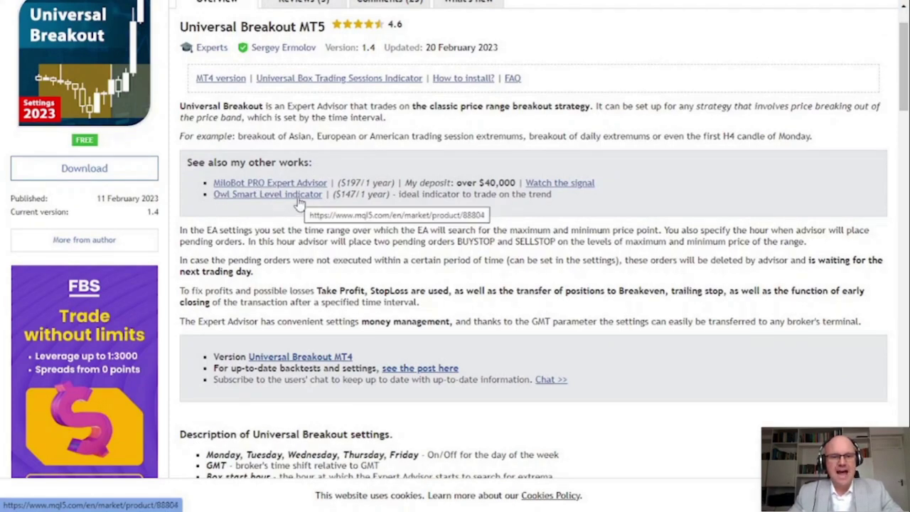
scroll(298, 204, "down", 1)
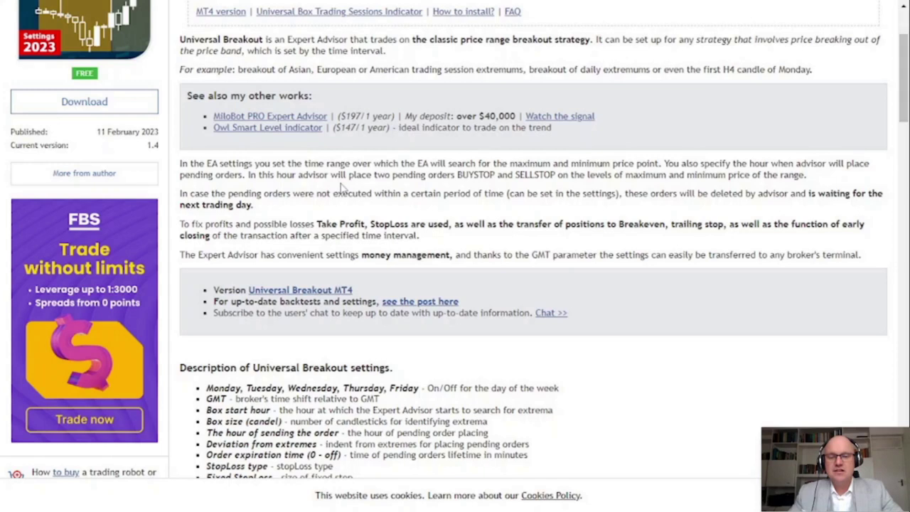
left_click_drag(459, 174, 551, 179)
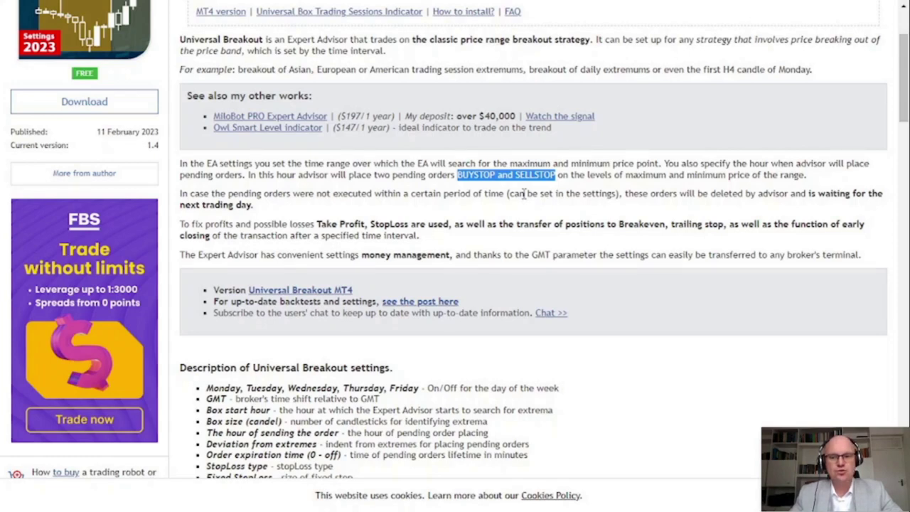
scroll(524, 193, "down", 3)
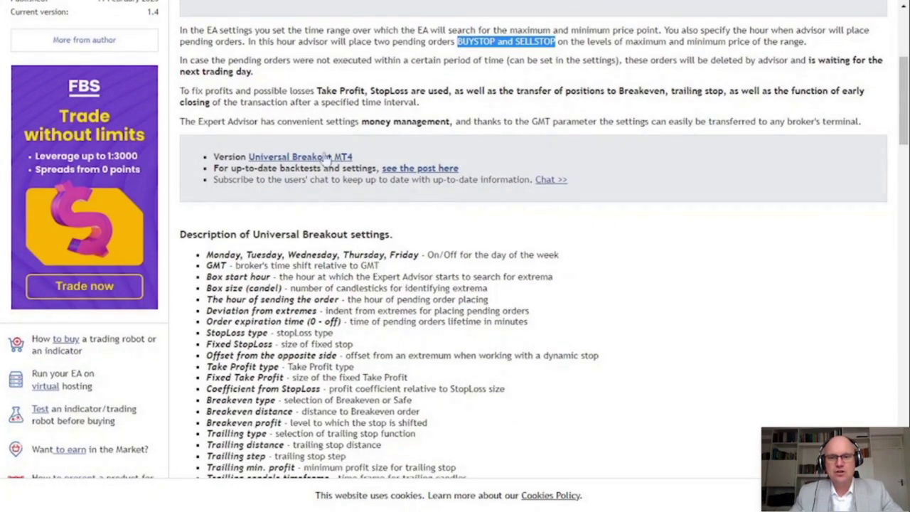
left_click_drag(210, 171, 330, 182)
left_click(439, 163)
triple_click(439, 163)
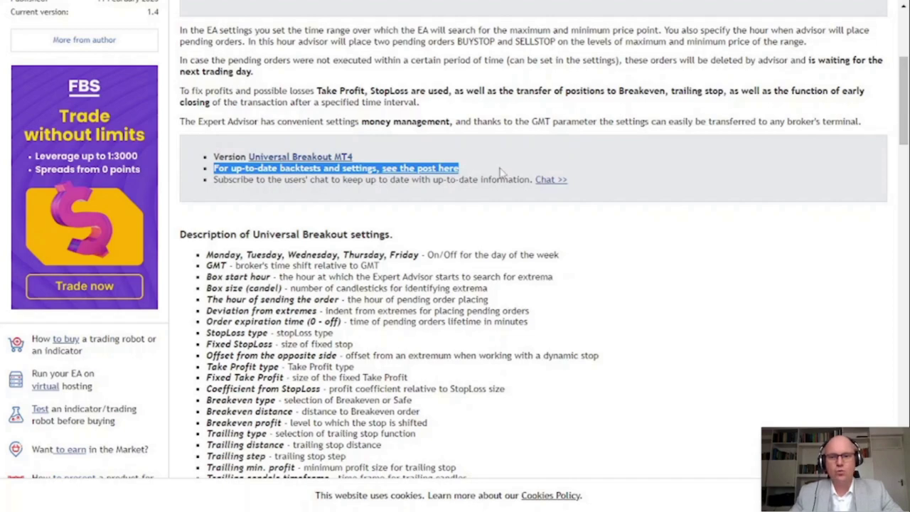
left_click(597, 167)
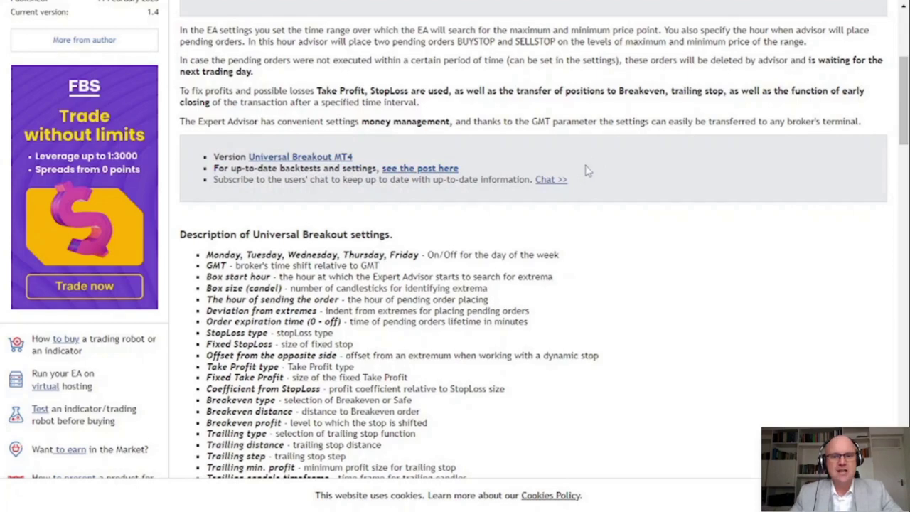
scroll(584, 170, "down", 3)
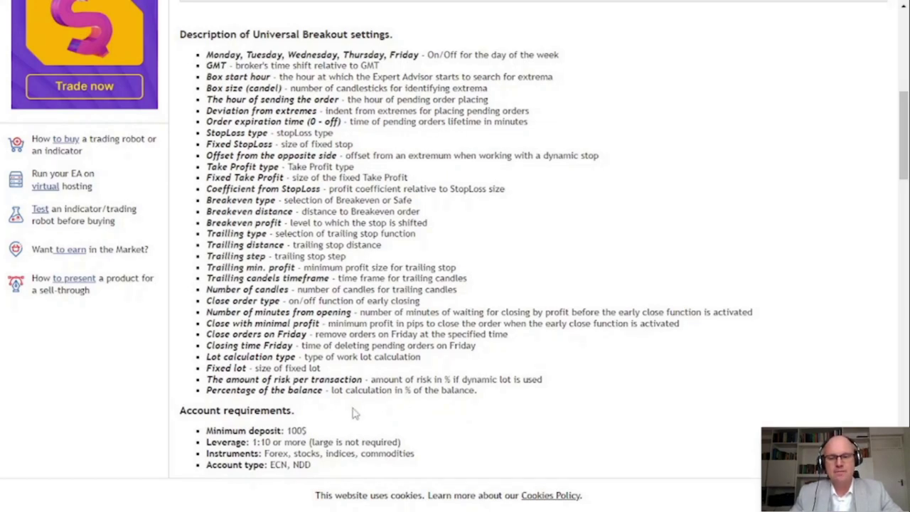
left_click_drag(310, 431, 208, 426)
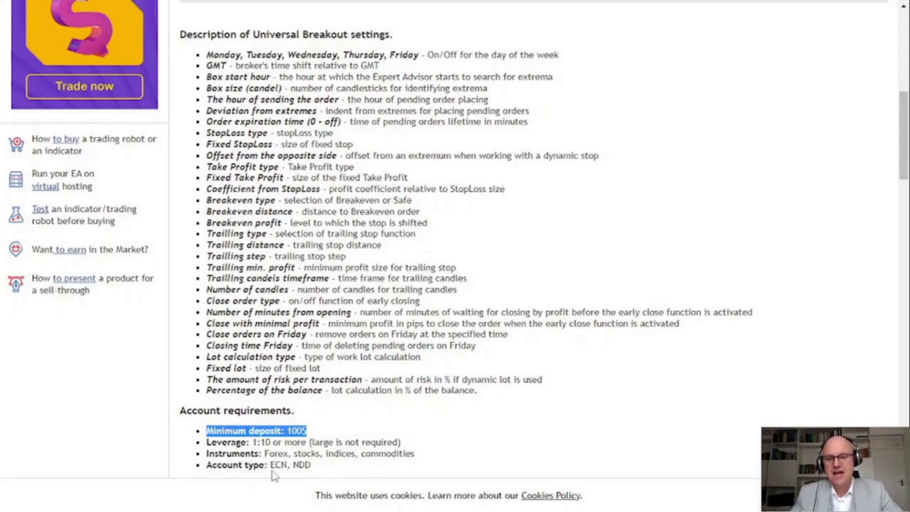
scroll(393, 357, "down", 2)
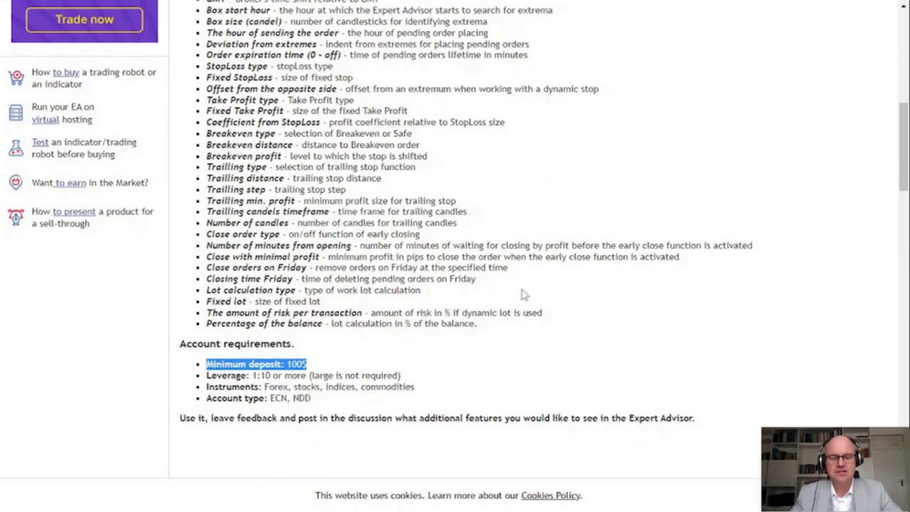
scroll(524, 294, "down", 10)
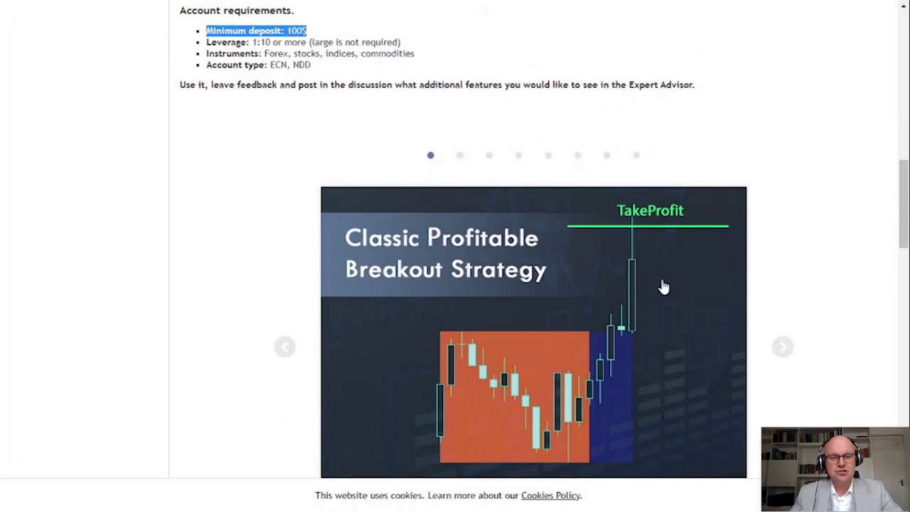
scroll(829, 281, "down", 3)
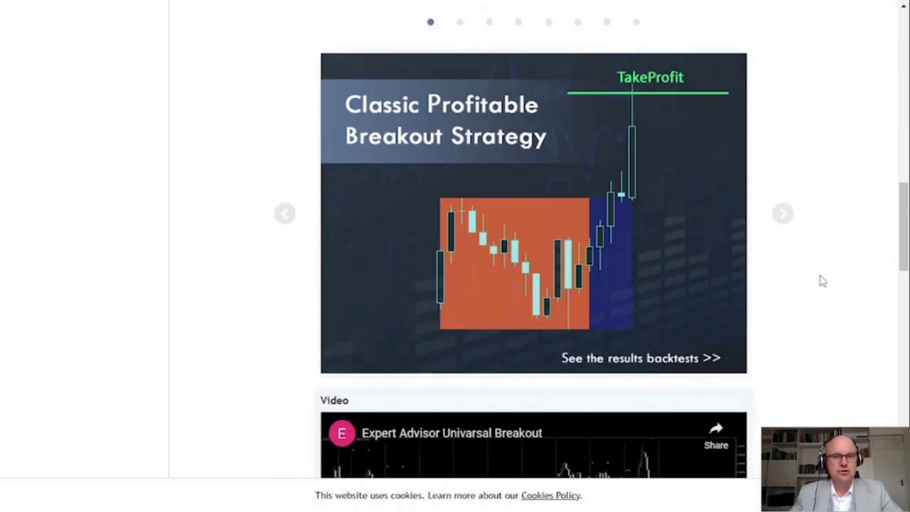
scroll(823, 281, "up", 2)
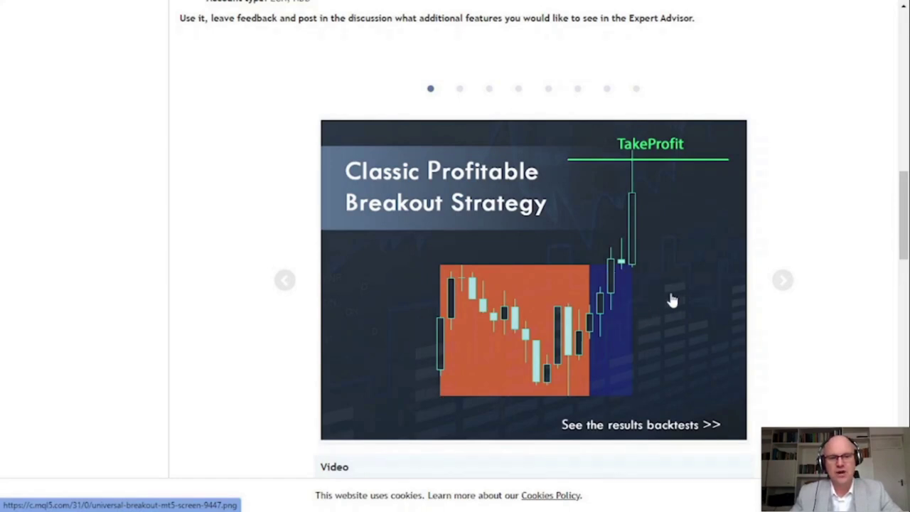
Step the screenshots past the box-size diagram to the fifth slide, 'Function Universal Breakout'.
left_click(460, 90)
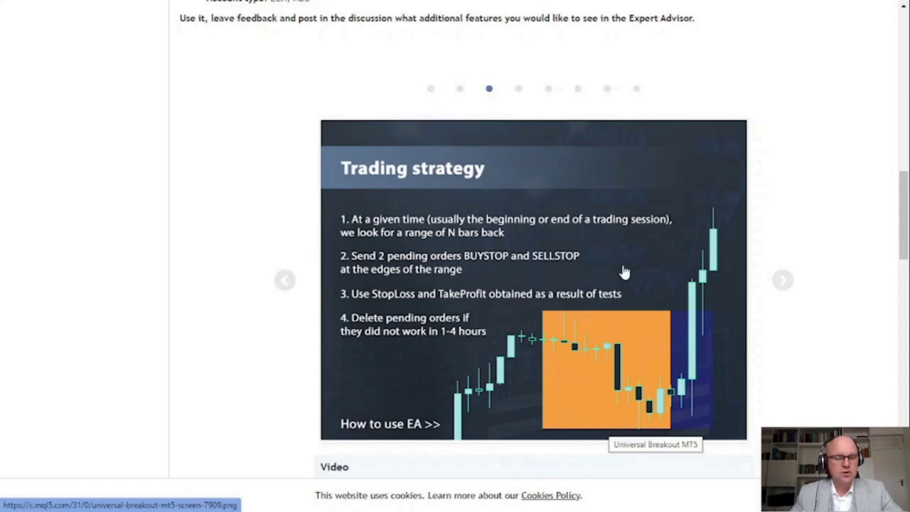
left_click(518, 90)
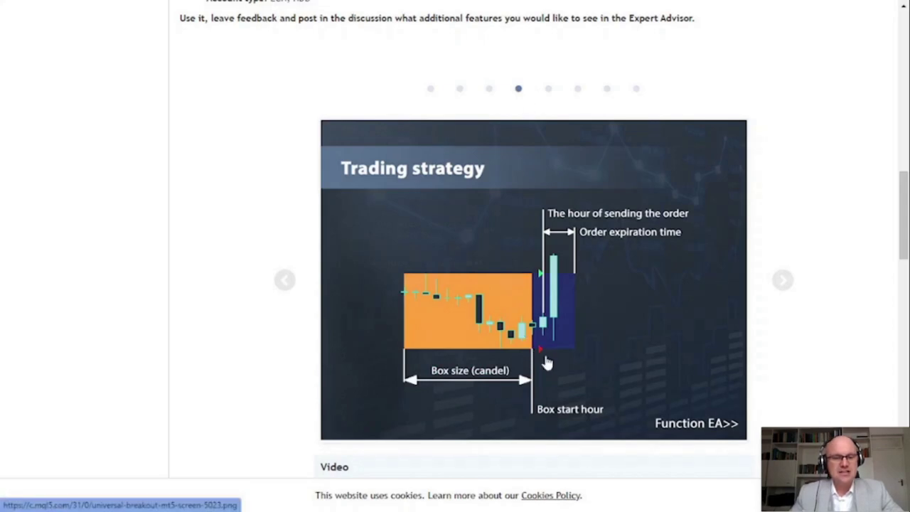
left_click(548, 91)
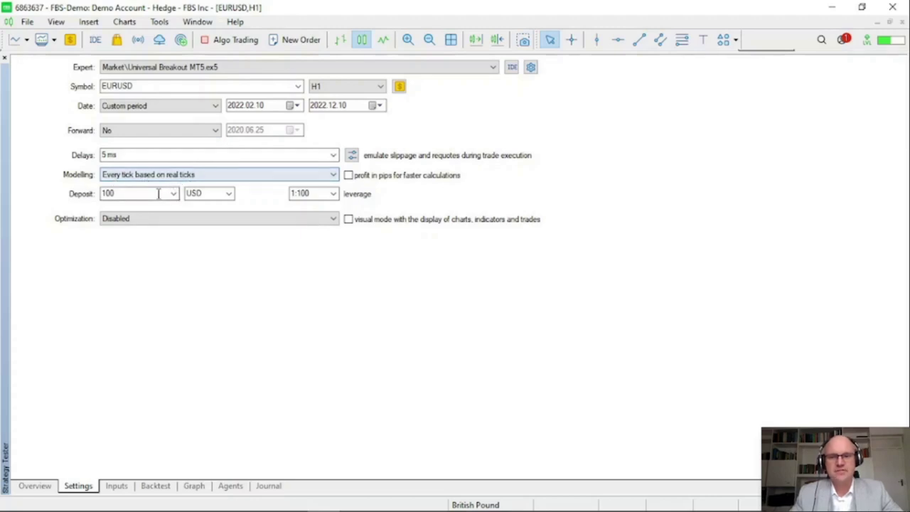
Show the EA inputs and look over the Day trading and Box settings groups.
left_click(116, 487)
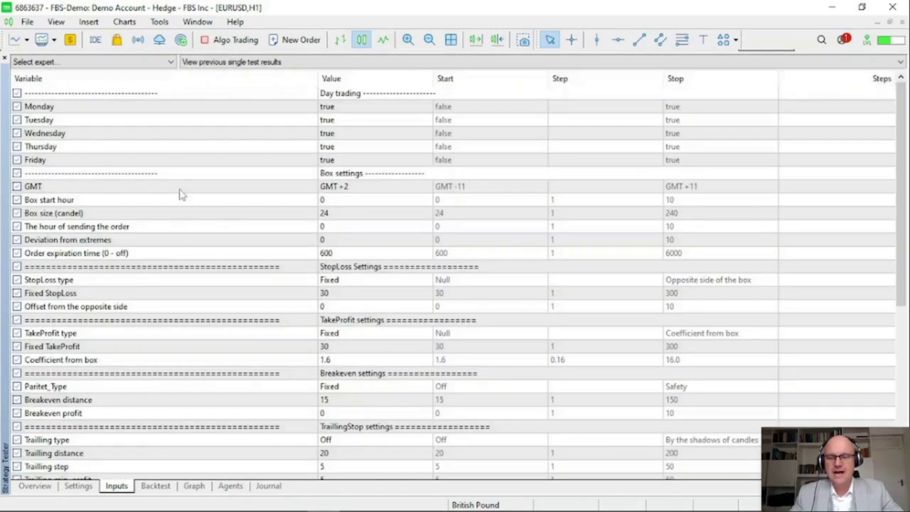
left_click(118, 98)
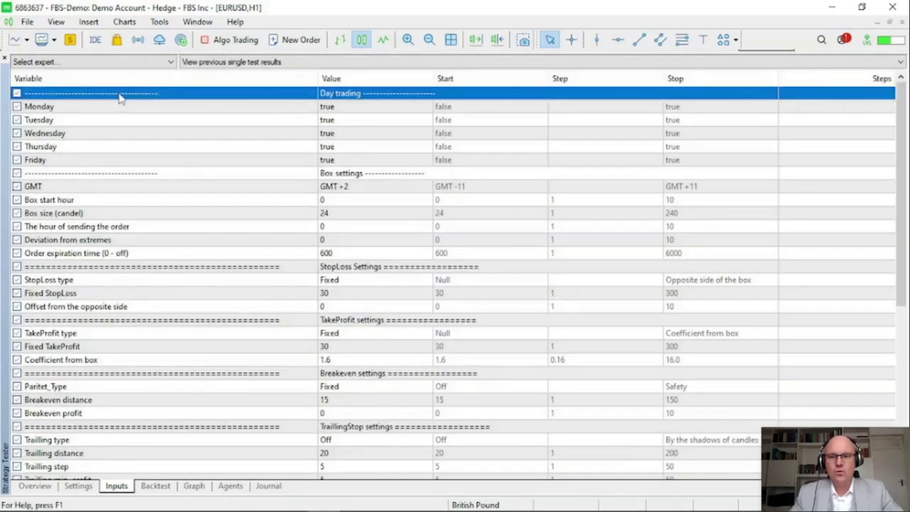
left_click(117, 177)
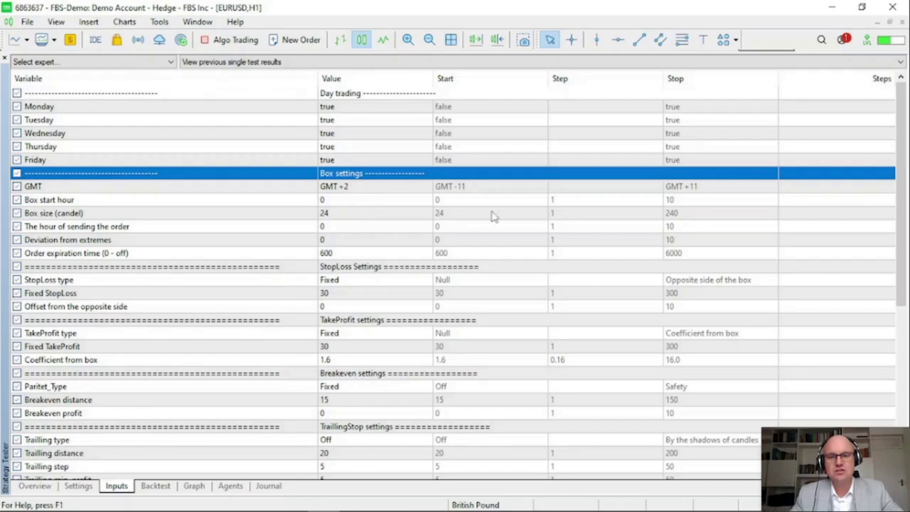
scroll(898, 158, "down", 5)
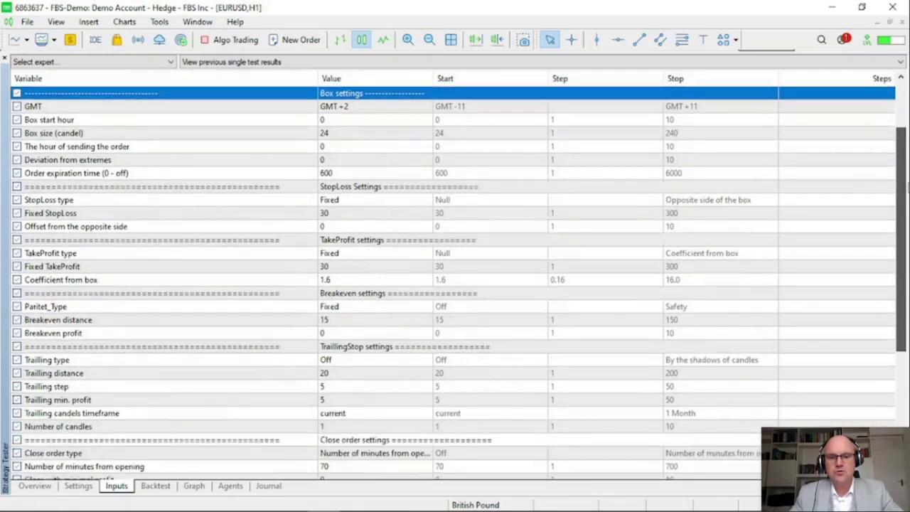
scroll(900, 298, "down", 3)
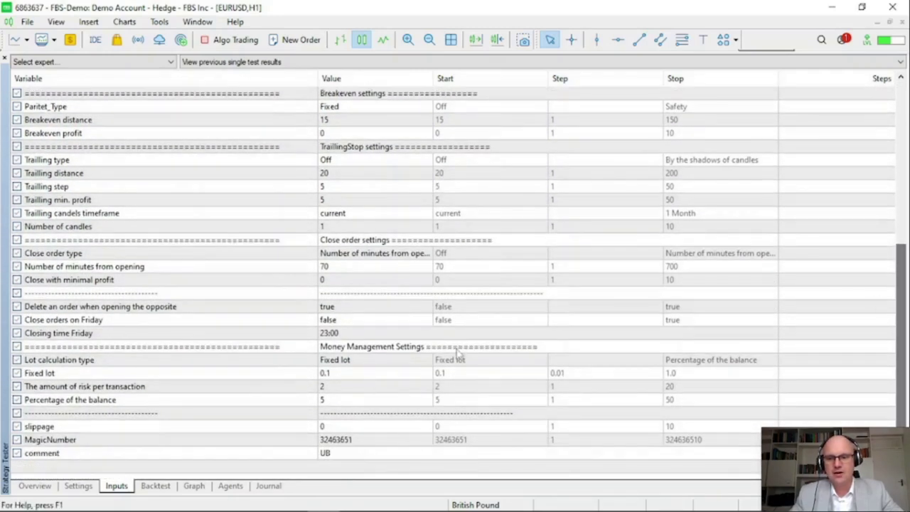
Change Fixed lot from 0.1 to 0.01 and go back to the Settings tab.
double_click(355, 375)
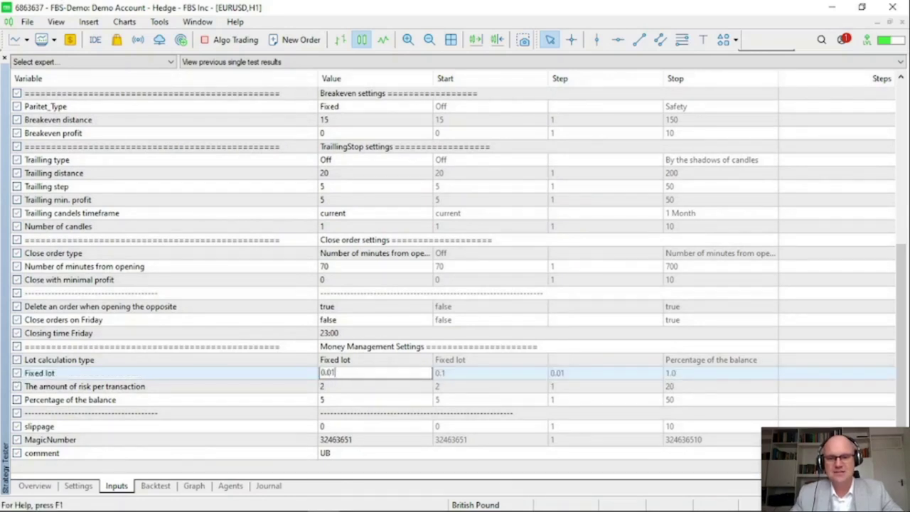
type("0.01")
left_click(217, 306)
left_click(352, 381)
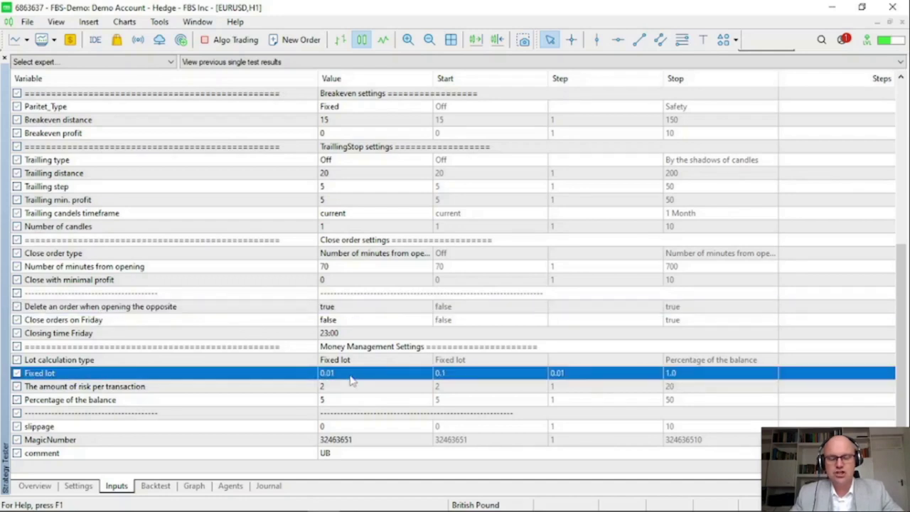
left_click(78, 486)
Start a visual-mode backtest, maximize the visualization, slow its speed and pause it.
left_click(379, 220)
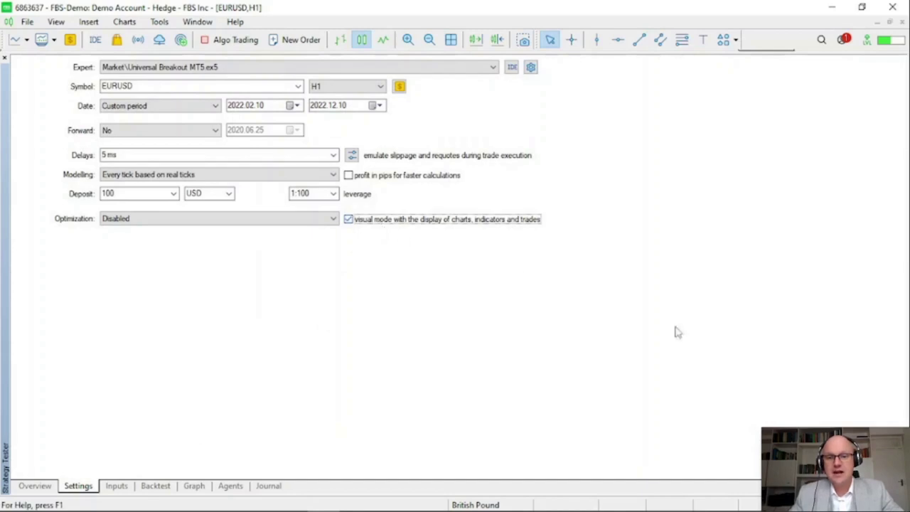
left_click(861, 469)
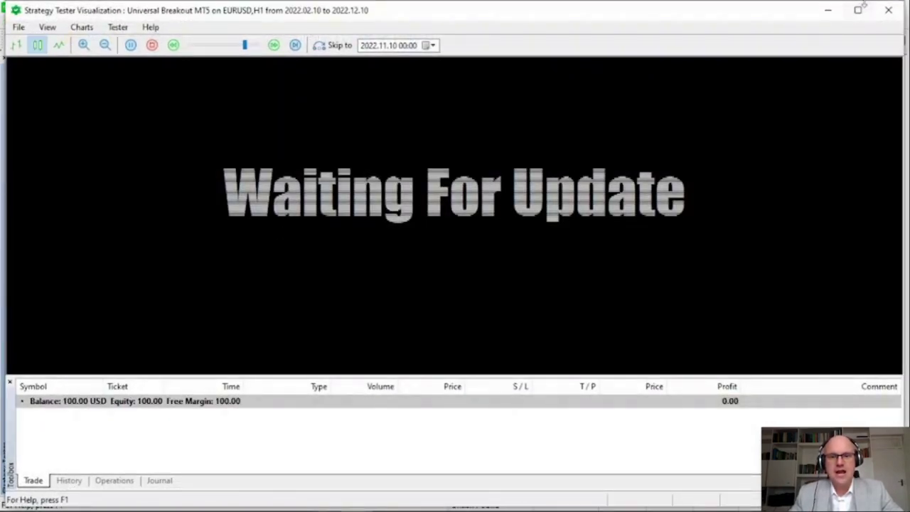
left_click(858, 10)
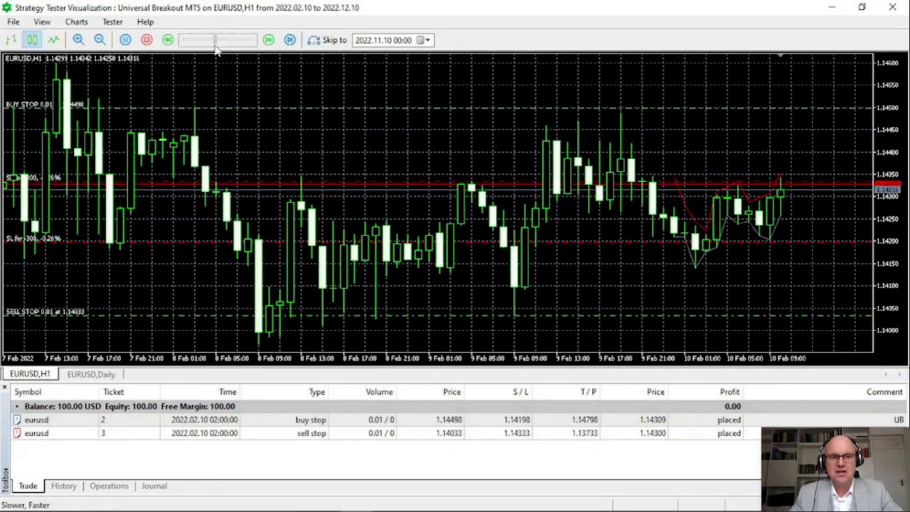
left_click_drag(225, 40, 211, 40)
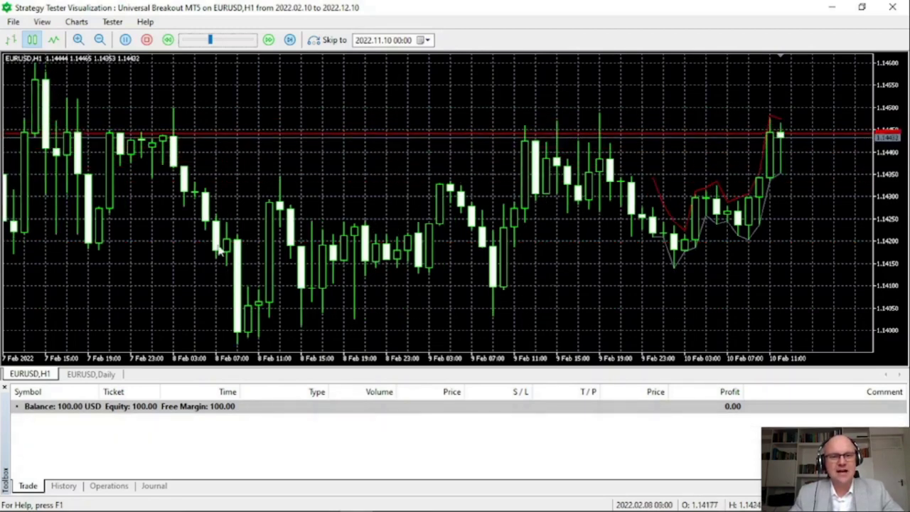
left_click(126, 41)
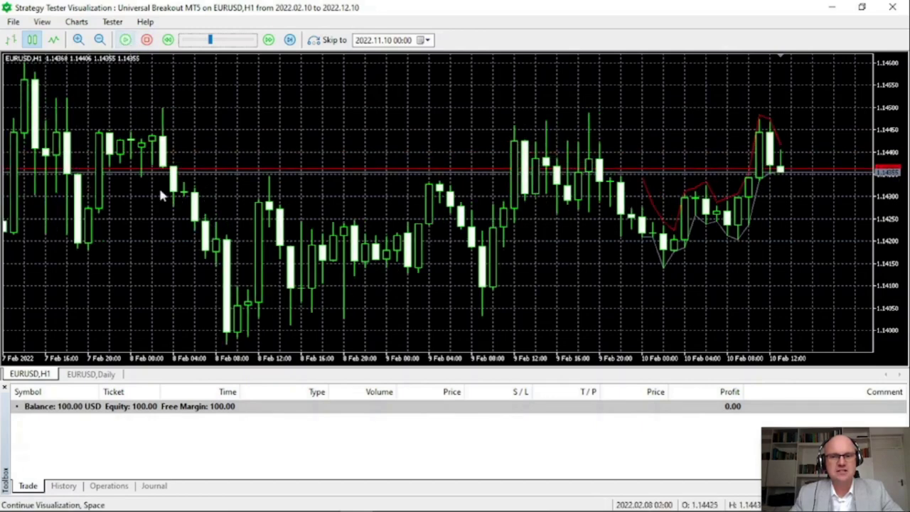
Bring the terminal forward and review the EA inputs, including fixed 30 stop-loss and take-profit.
mouse_move(285, 506)
left_click(324, 500)
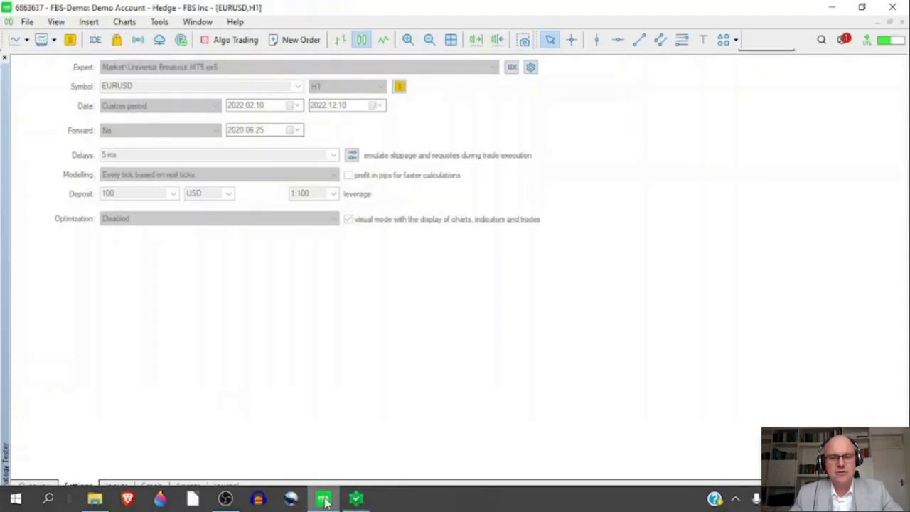
left_click(117, 488)
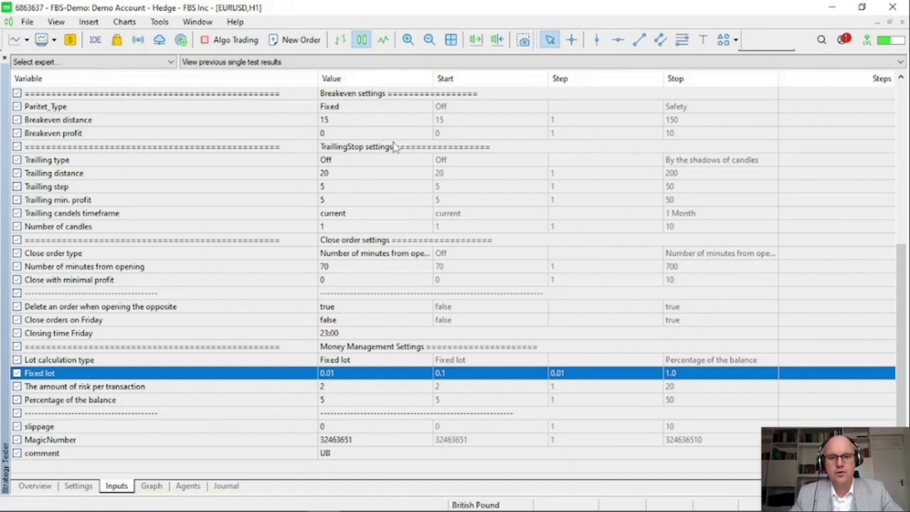
scroll(352, 199, "up", 4)
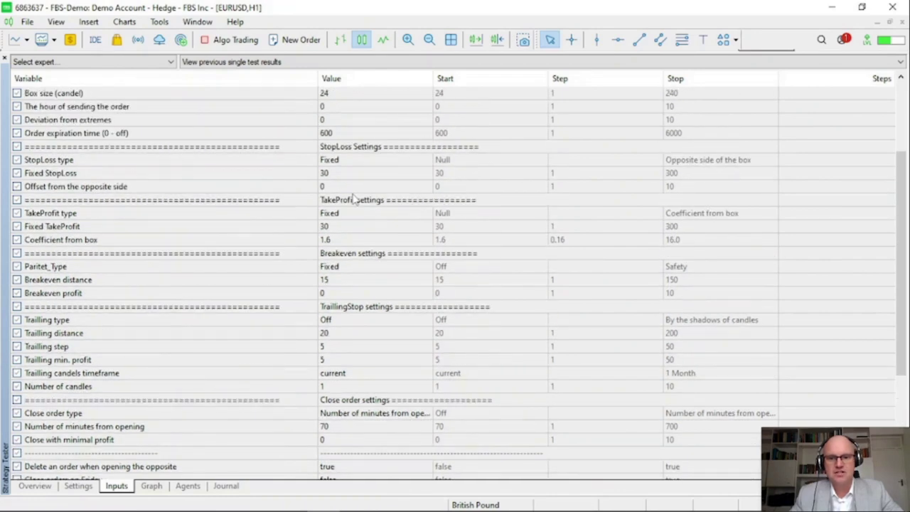
scroll(350, 199, "up", 1)
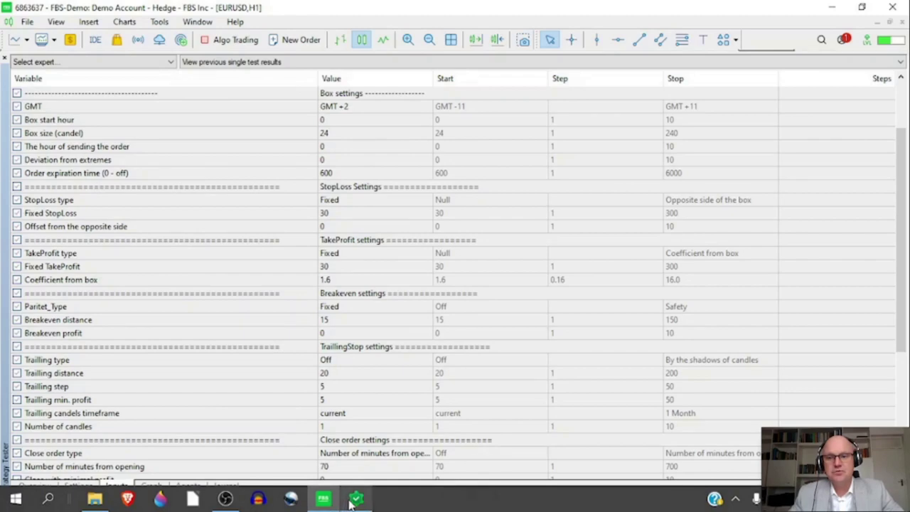
Resume the visual test and glance at the EURUSD daily chart before returning to H1.
left_click(356, 500)
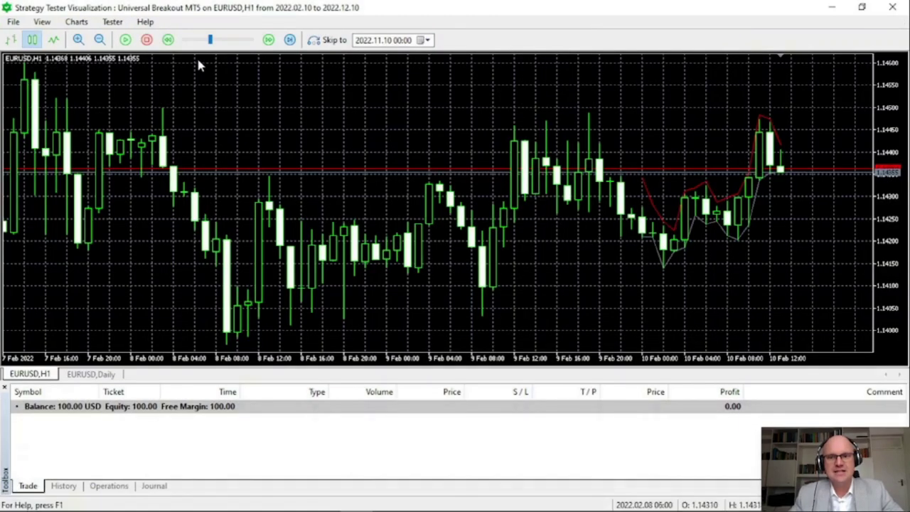
left_click(128, 41)
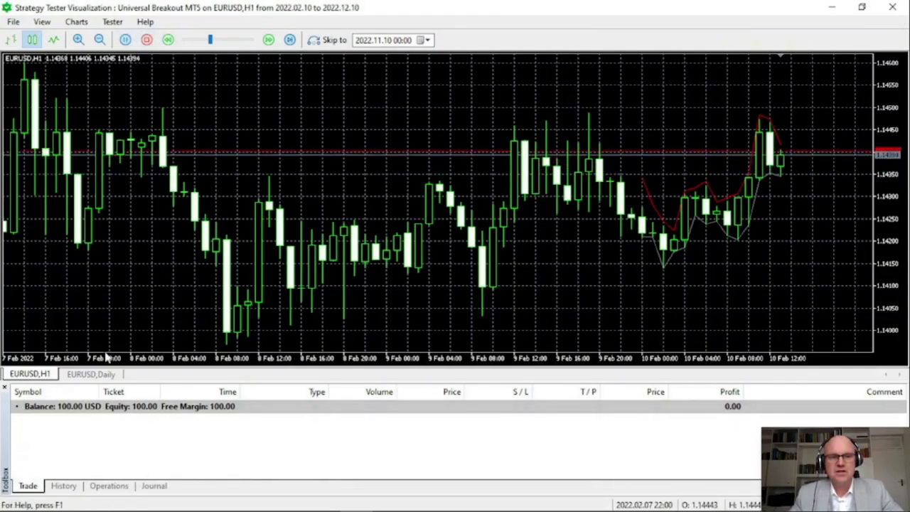
left_click(91, 374)
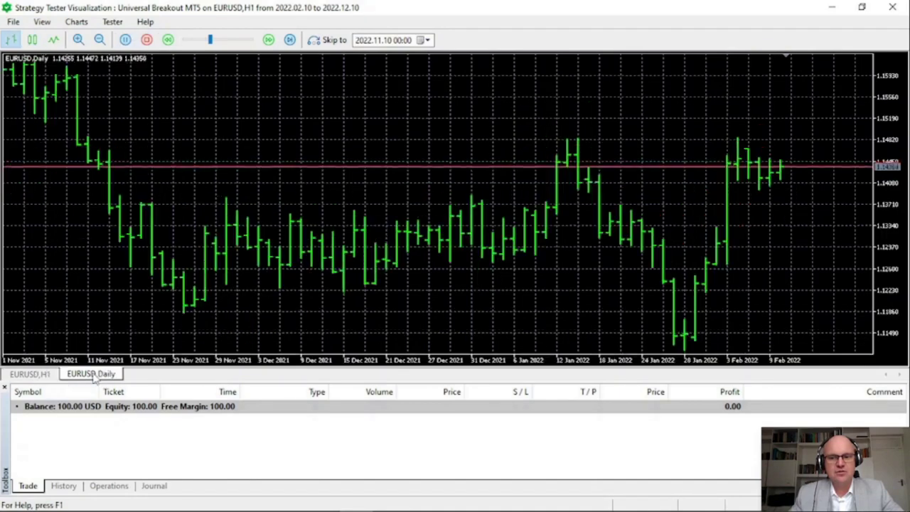
left_click(32, 374)
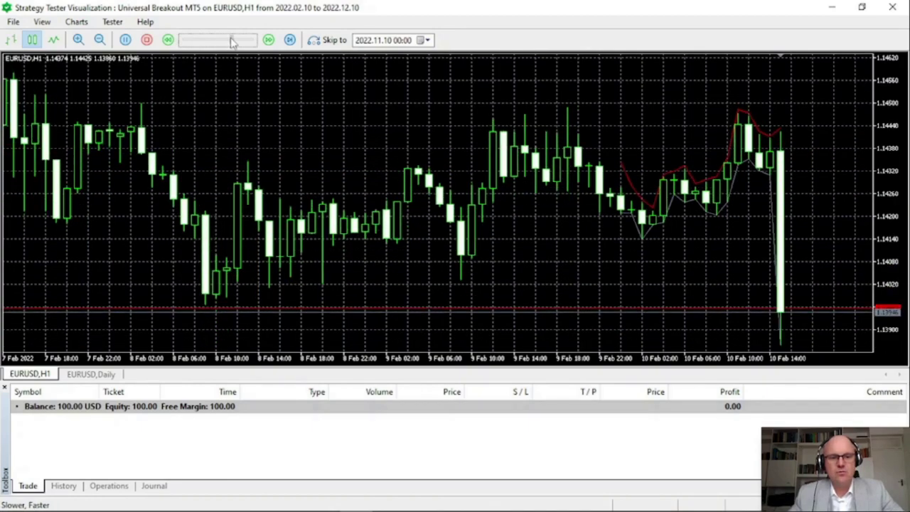
Adjust the speed, compress the price scale to show the TP, and stop at 99.83 USD.
mouse_move(235, 41)
left_mouse_down()
mouse_move(247, 40)
mouse_move(237, 40)
left_mouse_up()
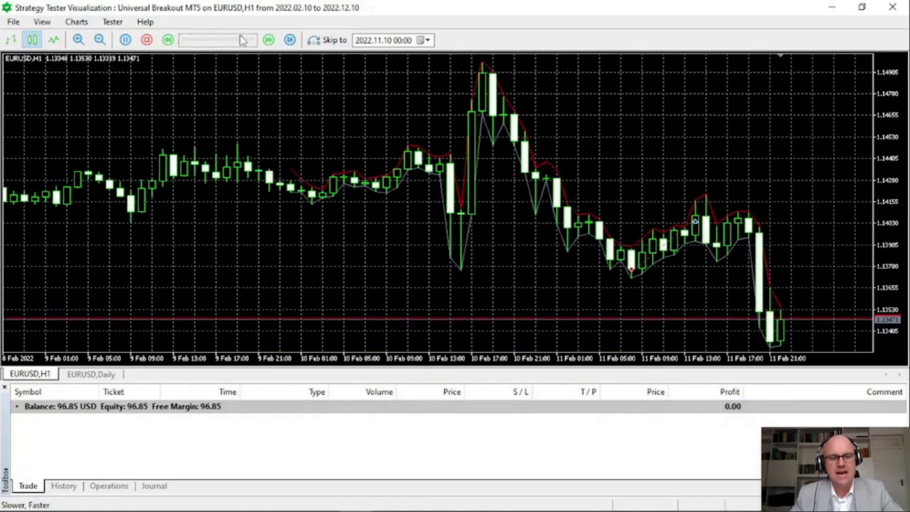
left_click_drag(242, 39, 217, 40)
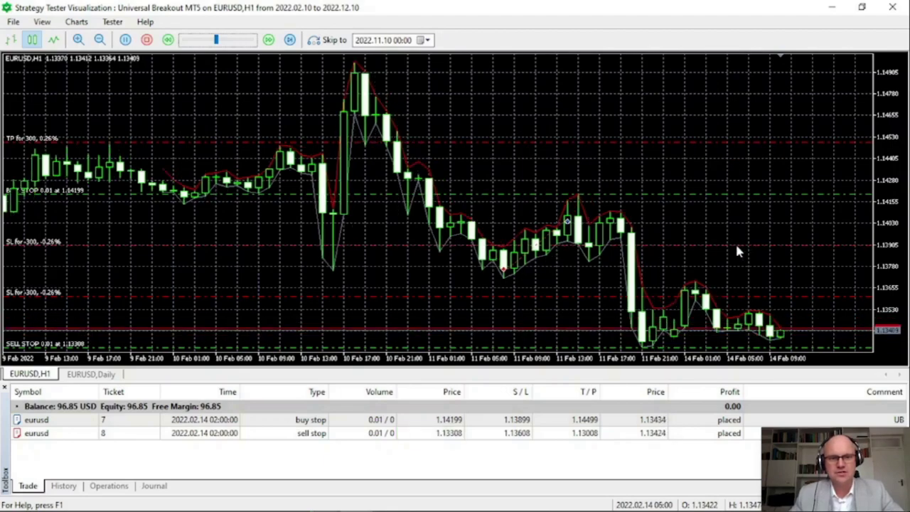
left_click_drag(880, 125, 888, 199)
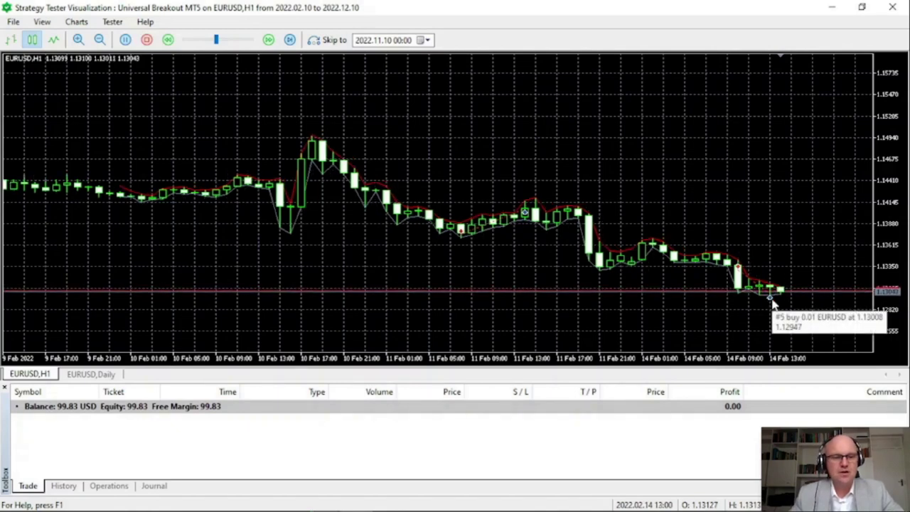
left_click(146, 40)
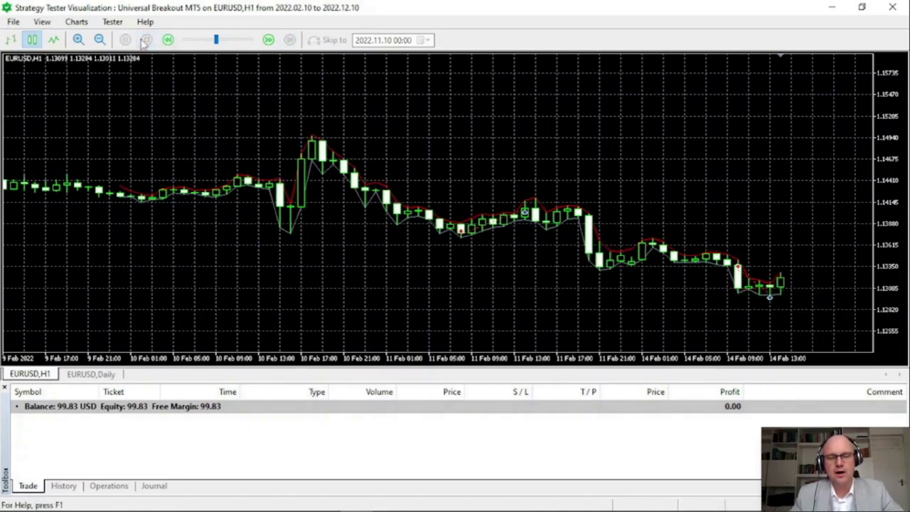
left_click(894, 7)
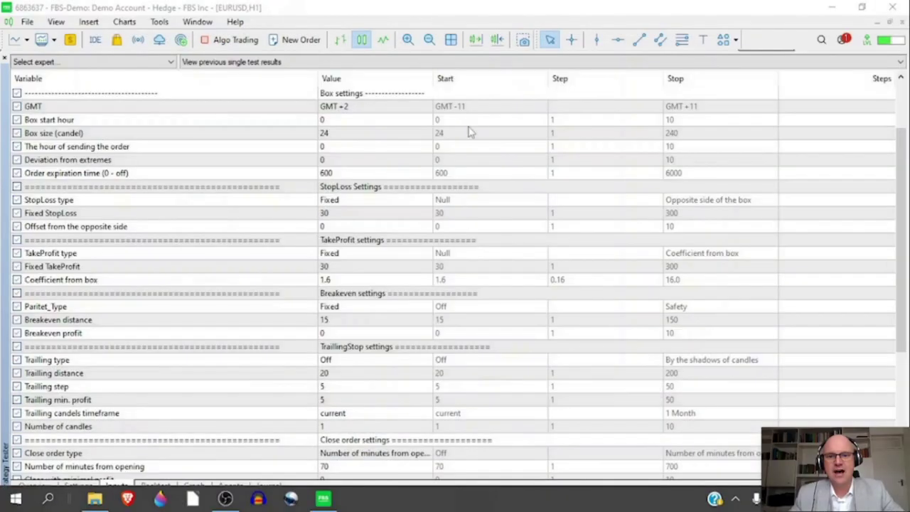
scroll(283, 235, "down", 4)
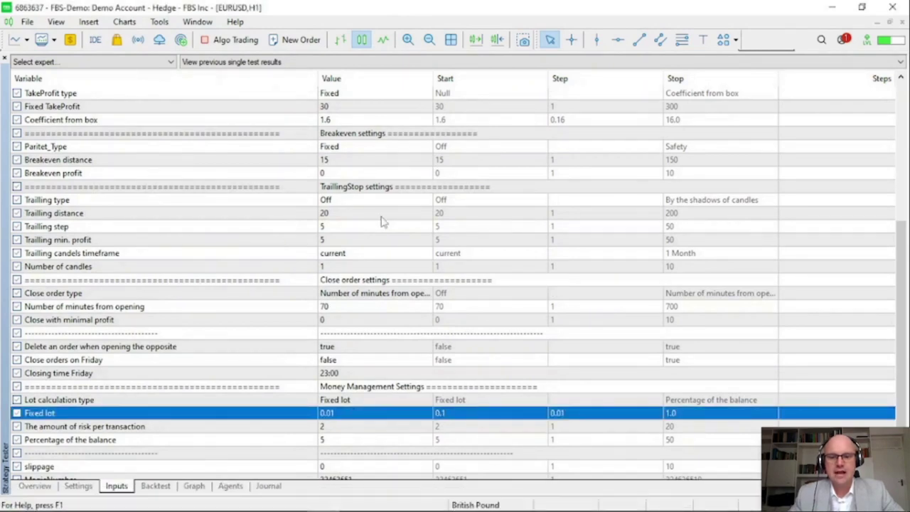
scroll(377, 217, "up", 5)
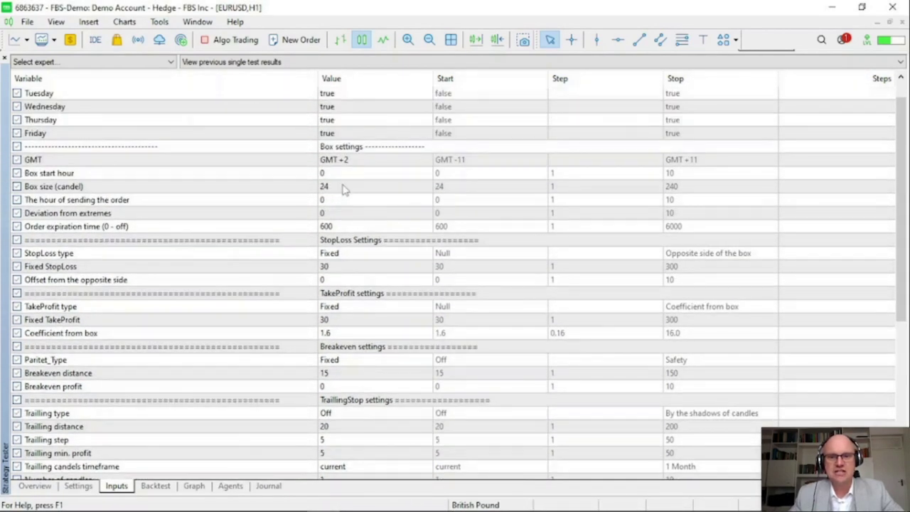
left_click(344, 175)
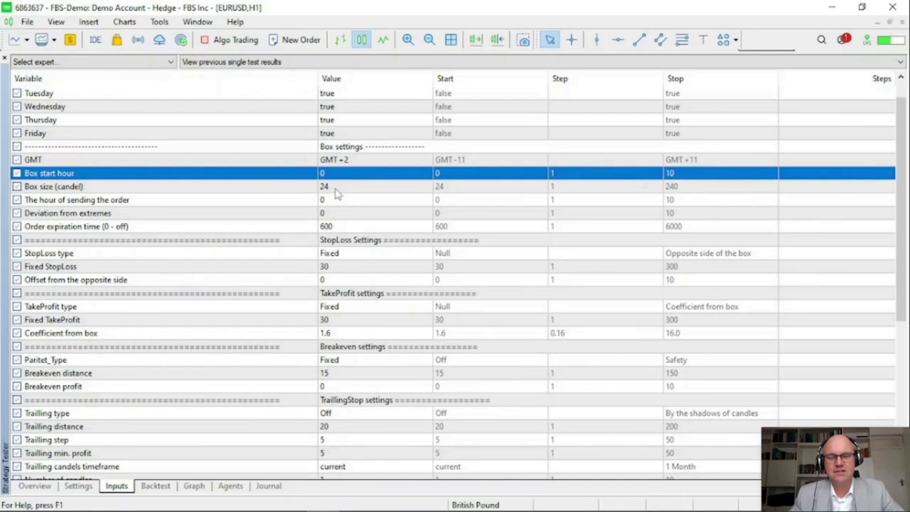
left_click(341, 188)
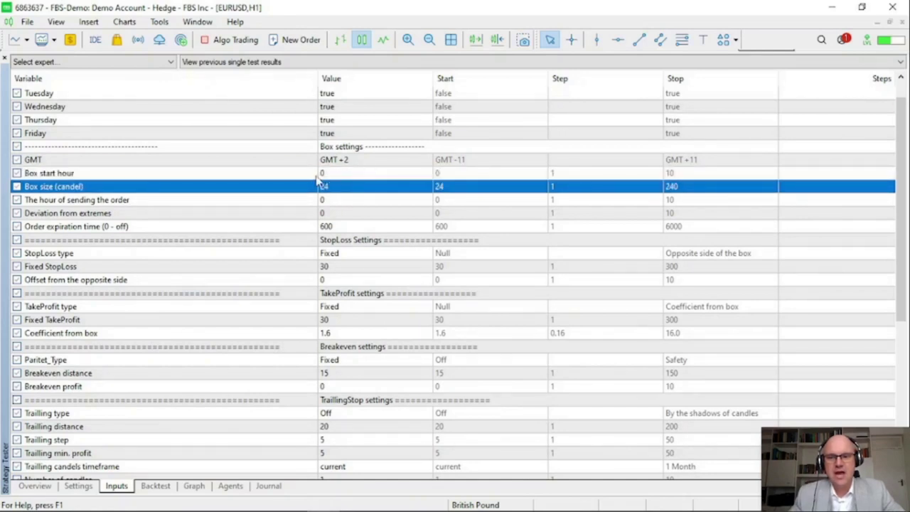
left_click(357, 202)
left_click(338, 228)
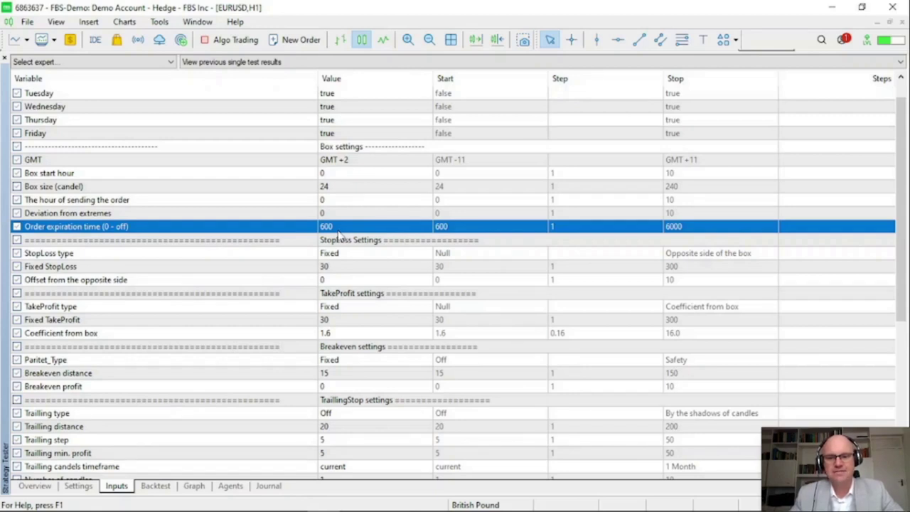
Rerun the EURUSD H1 test without visual mode and view its balance curve rising to about 141.
left_click(79, 487)
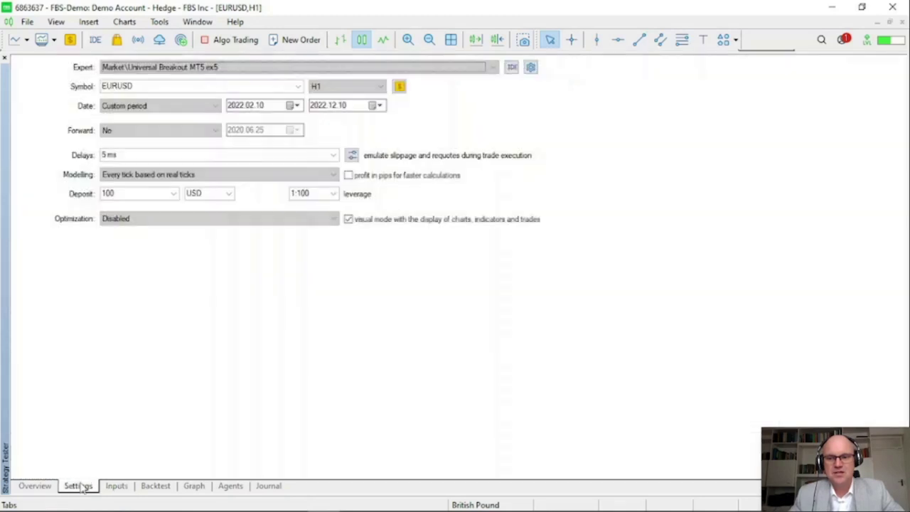
left_click(366, 222)
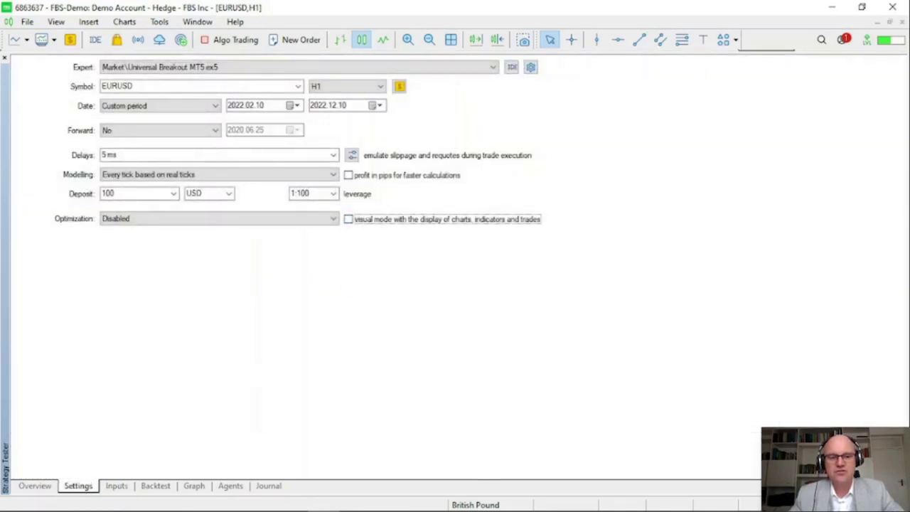
left_click(853, 466)
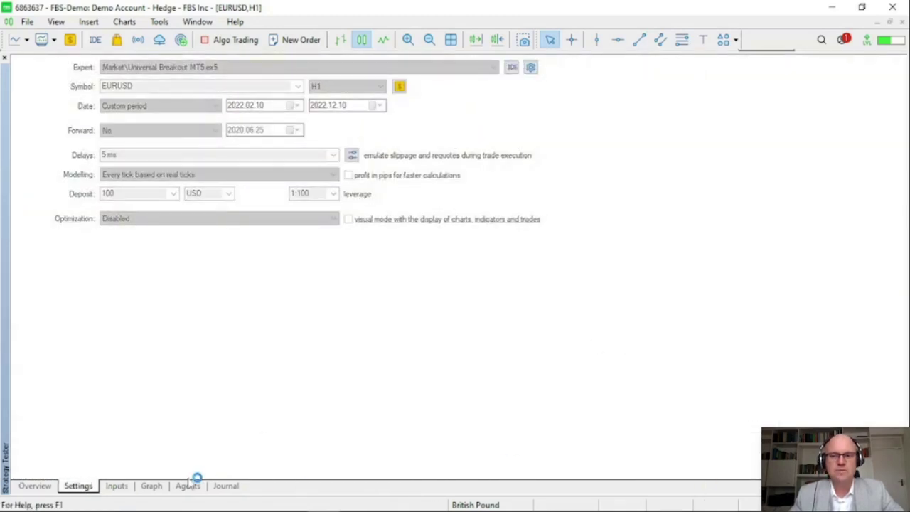
left_click(152, 486)
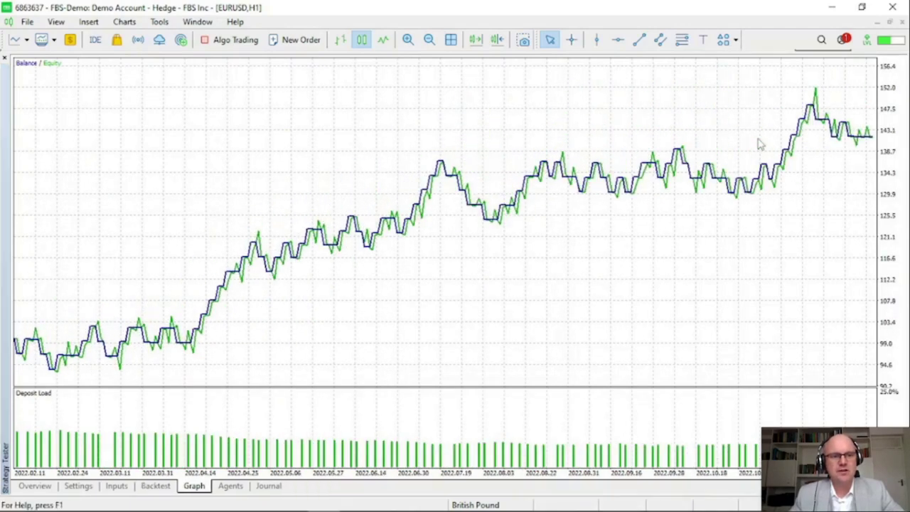
View the Backtest report: 41.70 net profit, profit factor 1.40, 125 trades, 8.90% drawdown.
mouse_move(873, 142)
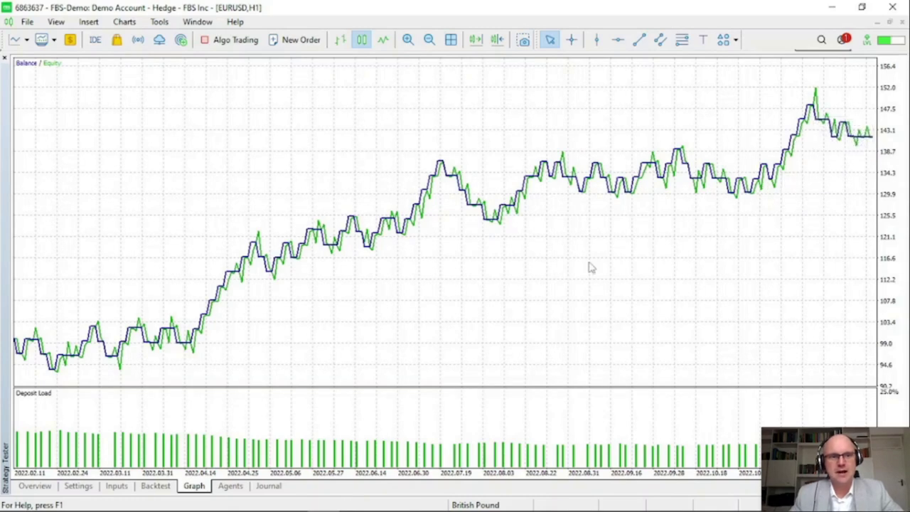
left_click(155, 485)
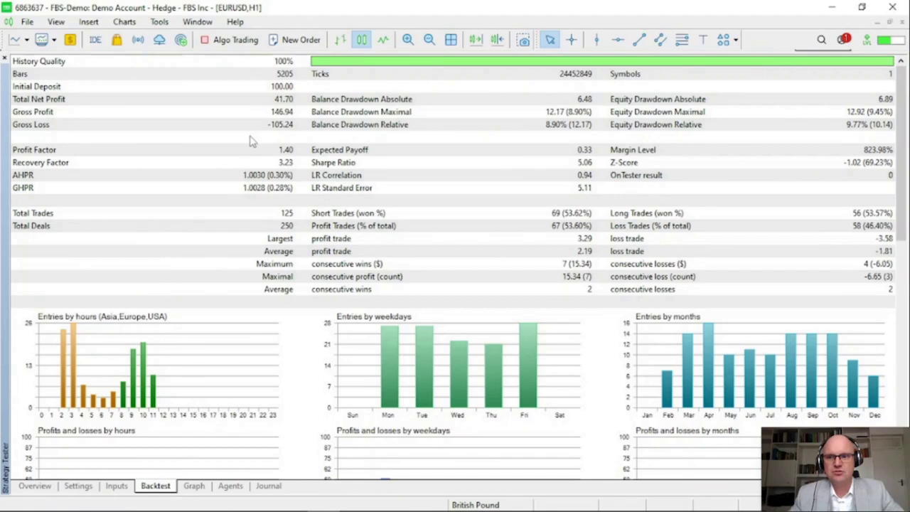
Change the start date to 2020.02.10 and start the EURUSD H1 backtest over 2020–2022.
left_click(118, 487)
scroll(276, 212, "up", 1)
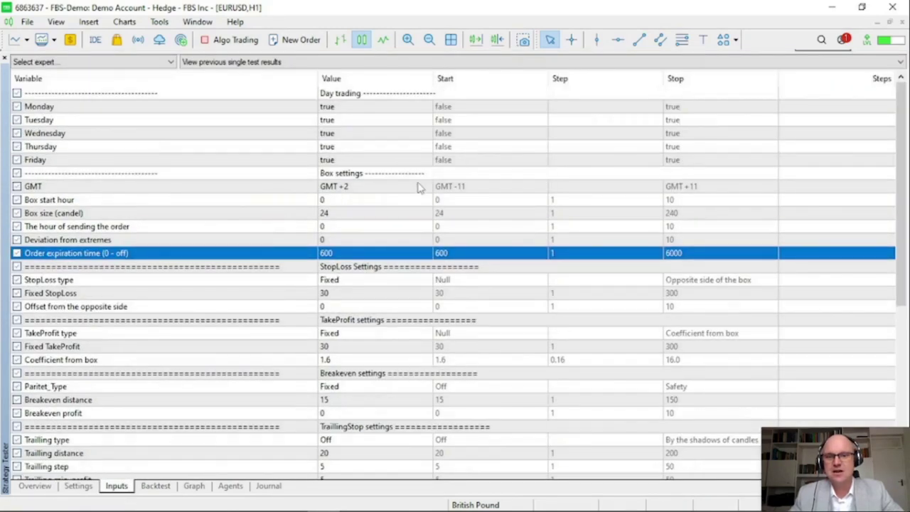
left_click(79, 486)
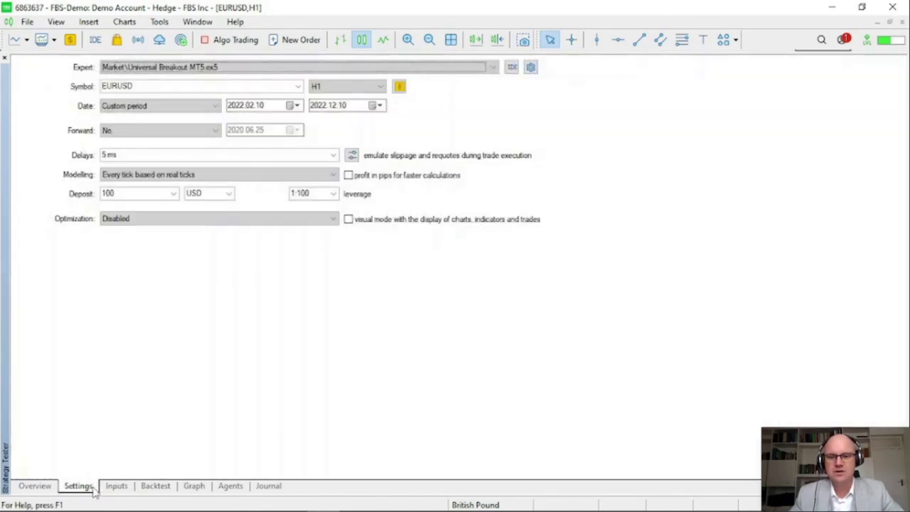
left_click(238, 106)
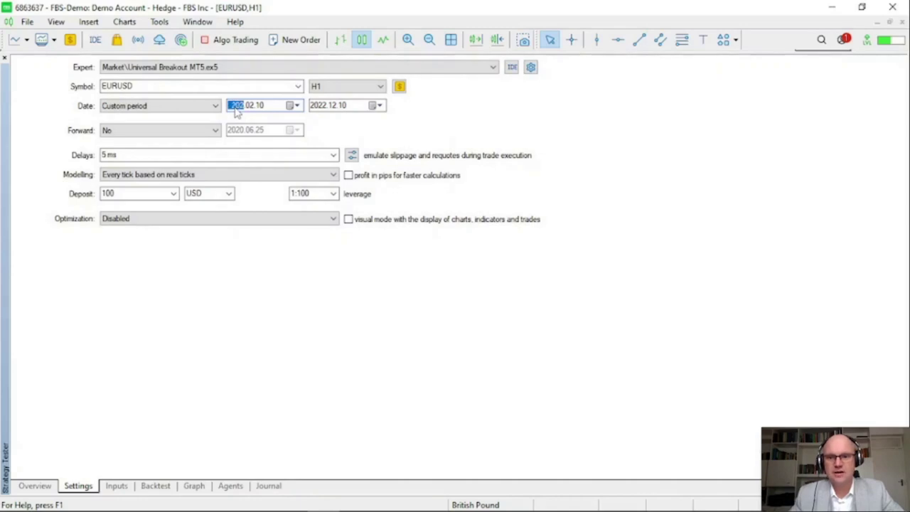
left_click(359, 125)
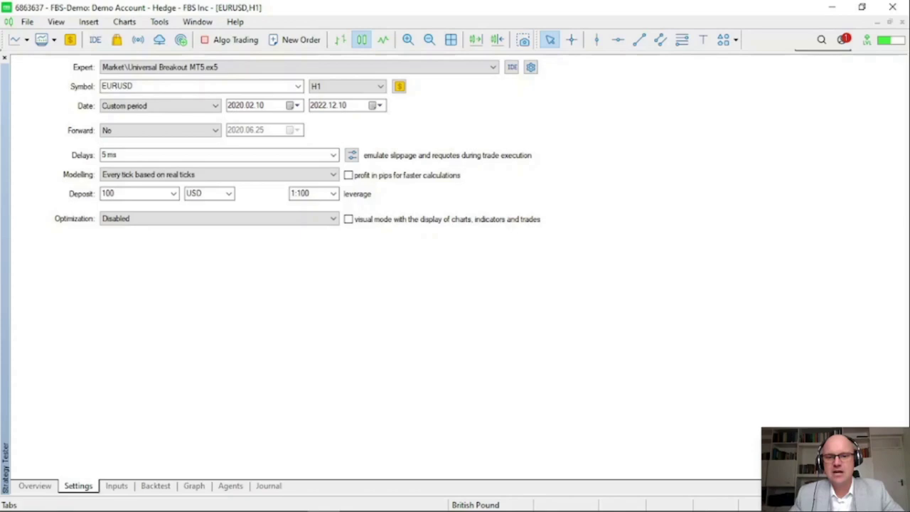
left_click(860, 465)
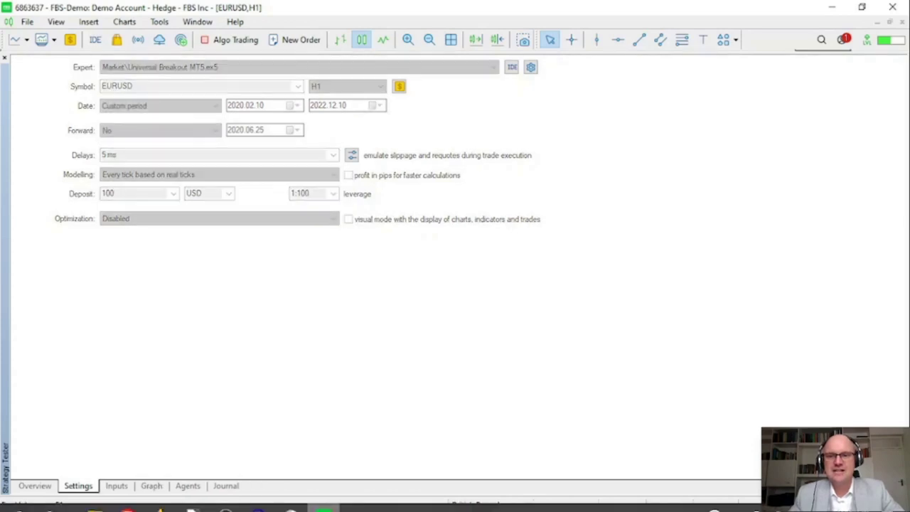
View the 2020–2022 balance curve: peak near 136, dip to 65 in late 2021, end near 126.
left_click(145, 486)
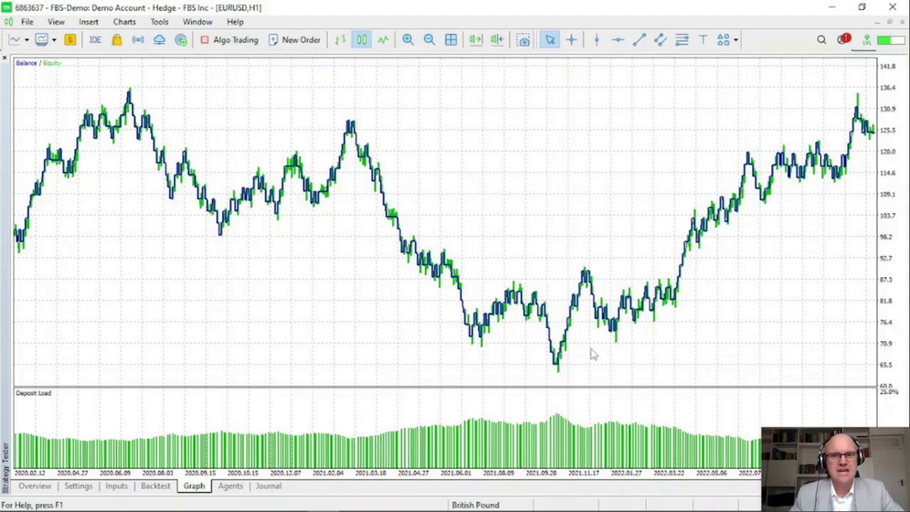
Load EURUSD_H1.set from the Universal Breakout mt5 folder into the EA inputs.
left_click(116, 485)
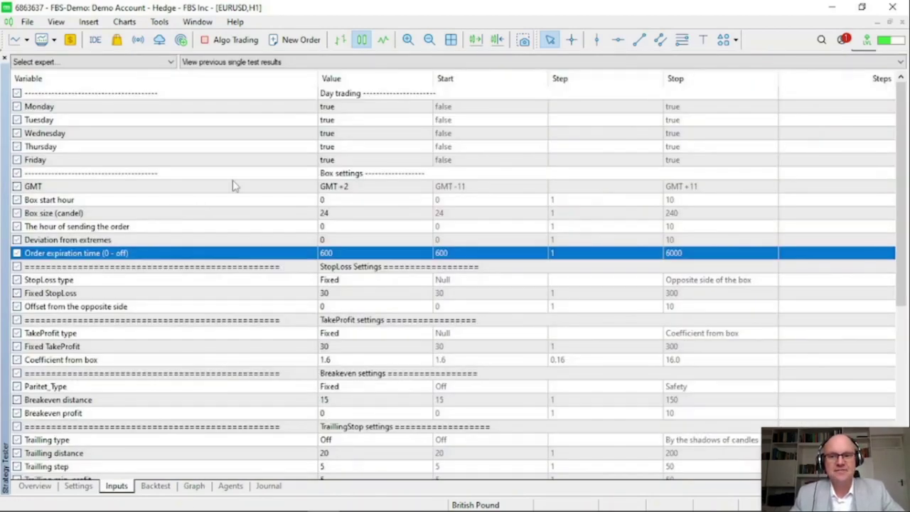
right_click(377, 202)
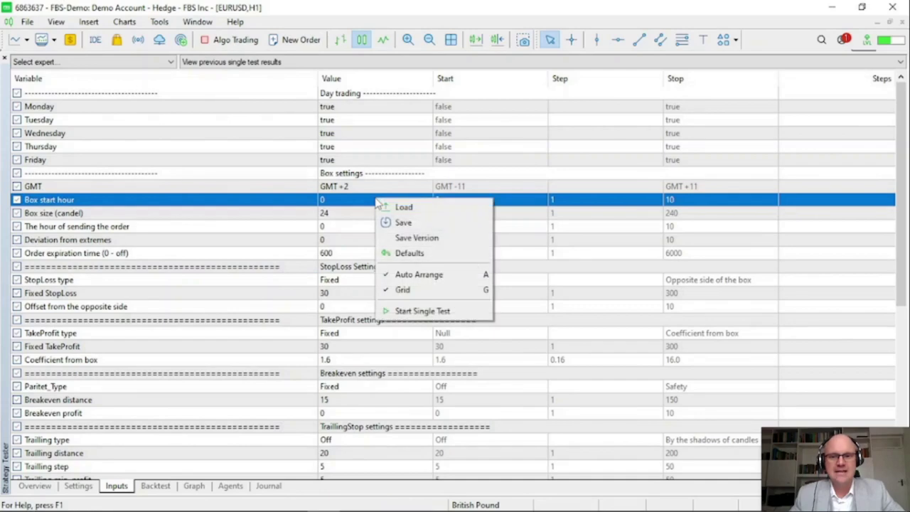
left_click(418, 210)
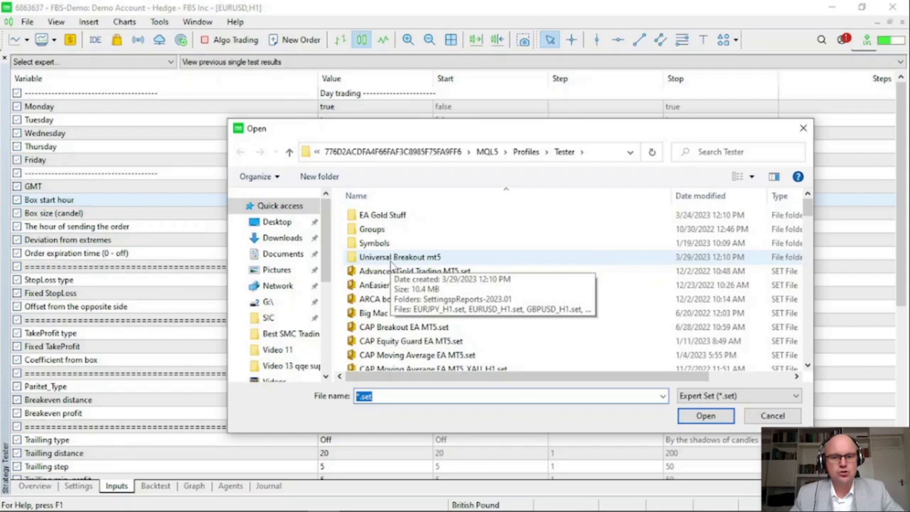
double_click(391, 259)
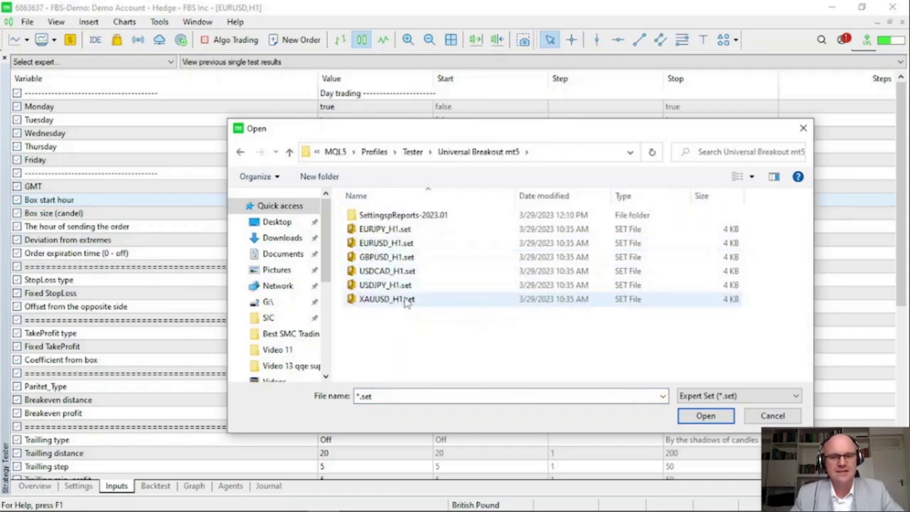
double_click(418, 244)
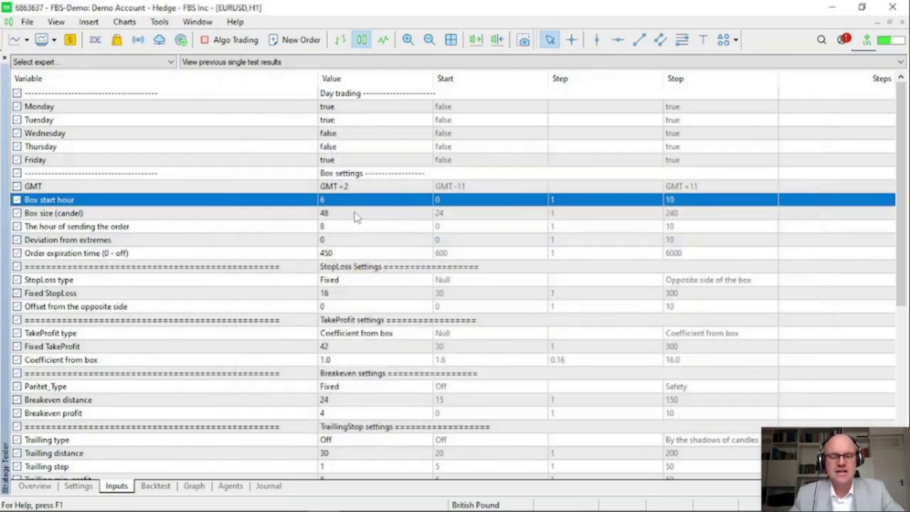
Check the loaded values: box start hour 6, box size 48, send hour 8, expiration 450, take profit 42.
left_click(357, 218)
left_click(349, 201)
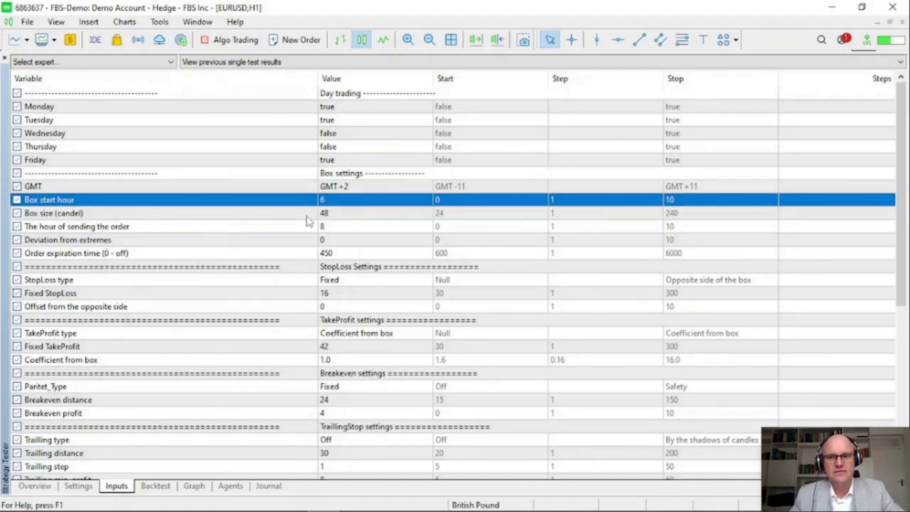
left_click(338, 217)
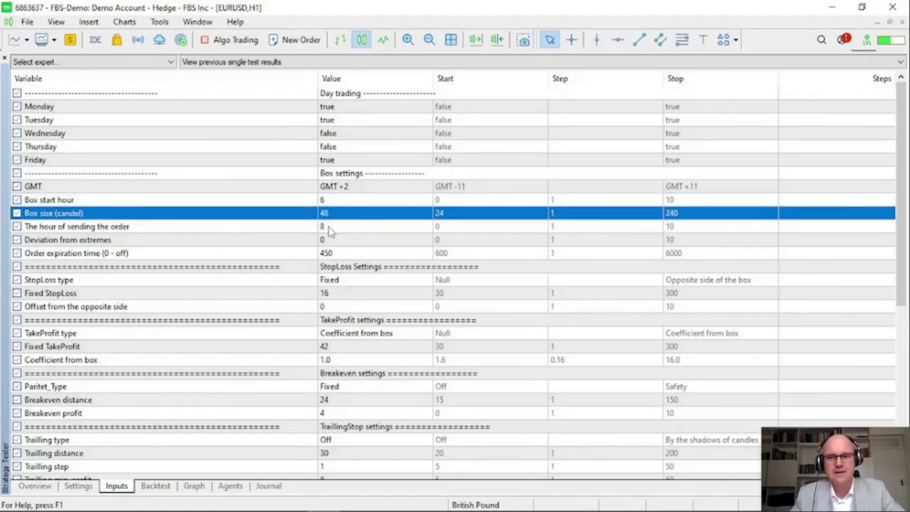
left_click(329, 229)
left_click(336, 257)
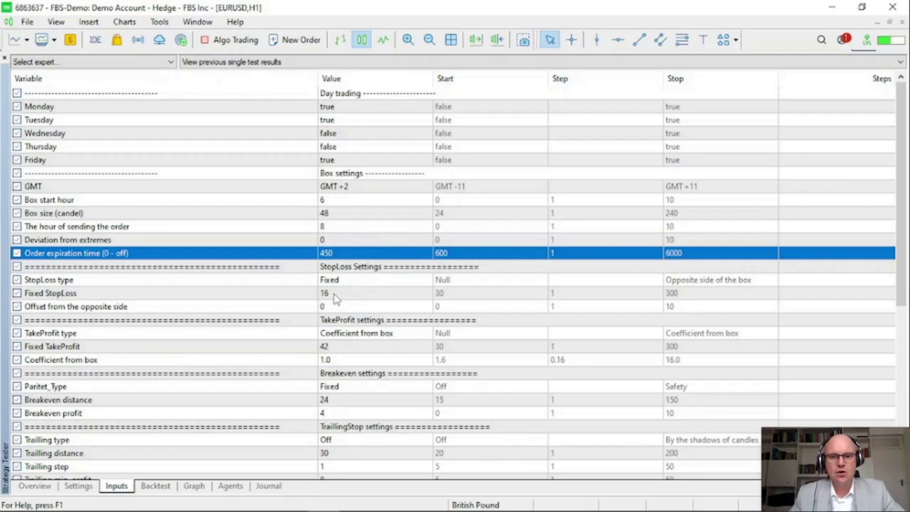
left_click(348, 350)
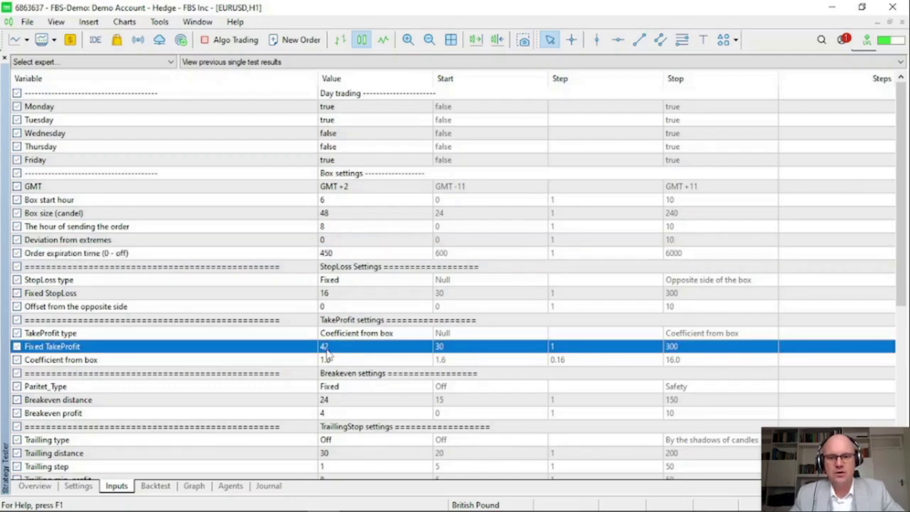
Scroll through the remaining inputs and bring up the running test's balance and equity graph.
scroll(354, 306, "down", 2)
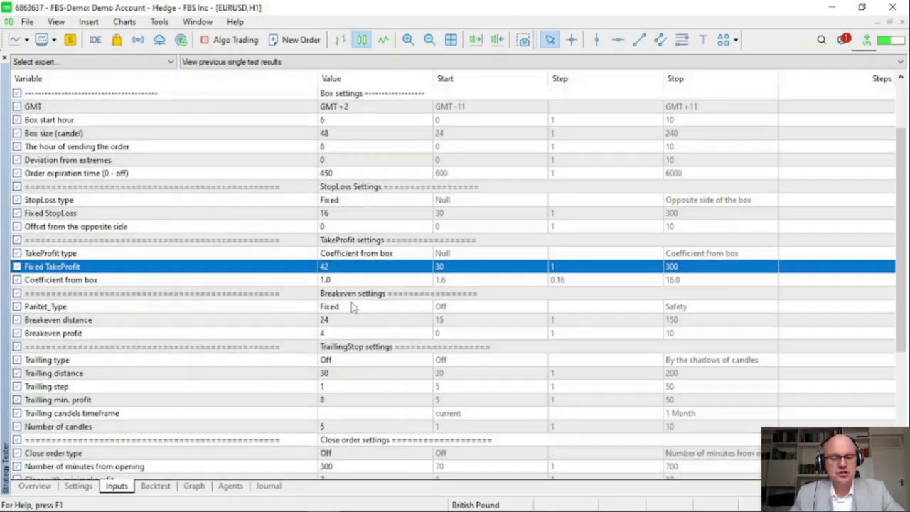
scroll(344, 305, "down", 1)
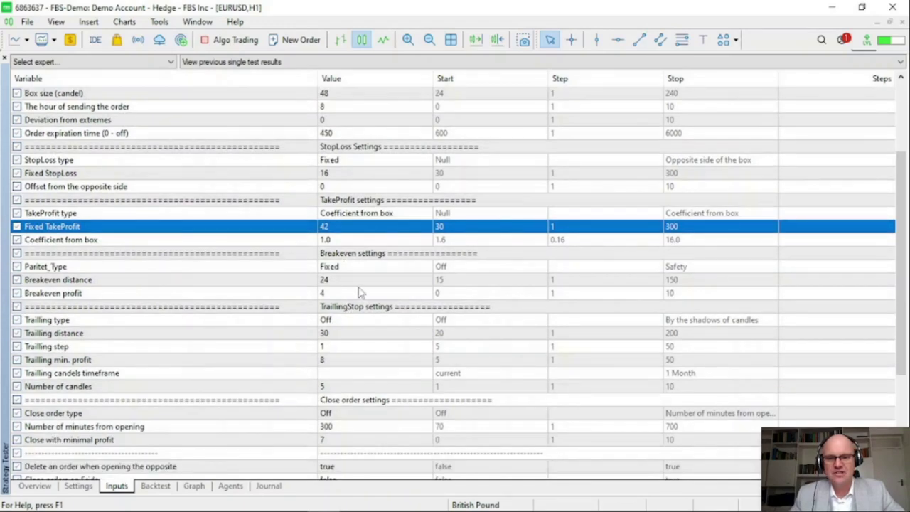
scroll(361, 292, "down", 1)
scroll(365, 270, "down", 2)
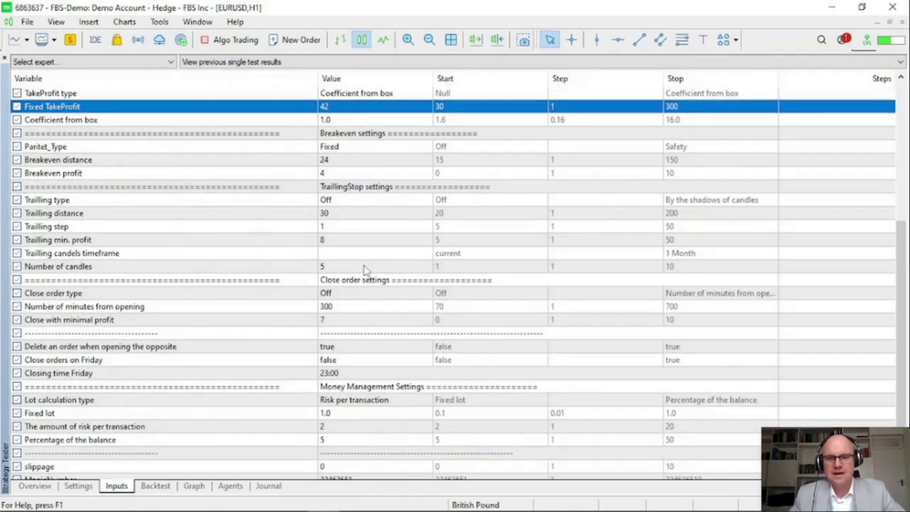
scroll(365, 270, "down", 1)
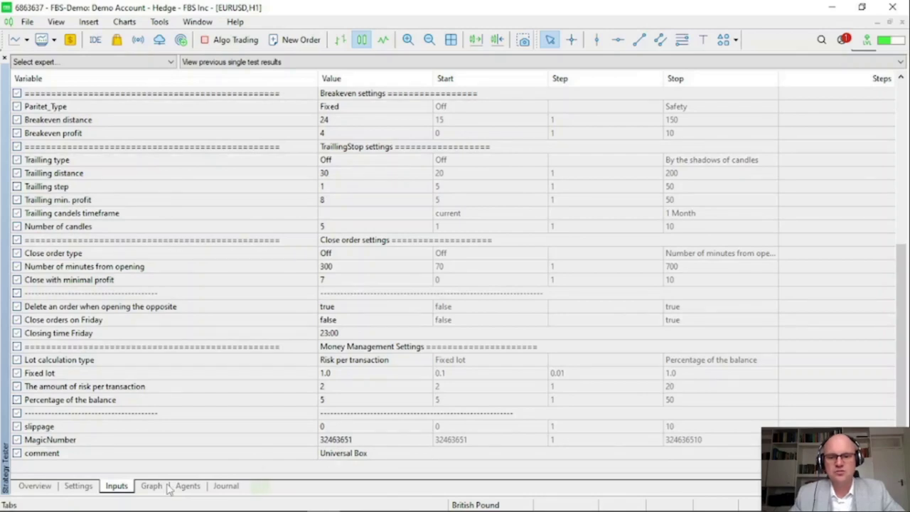
left_click(152, 487)
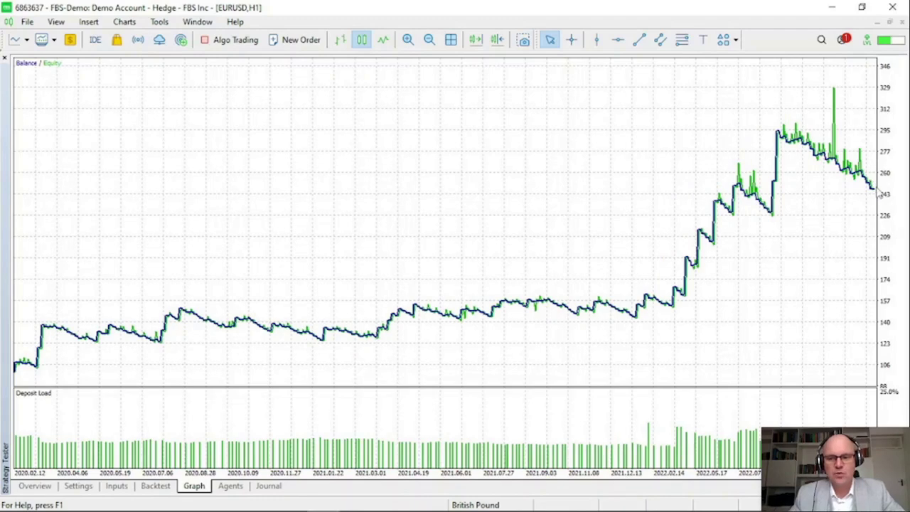
Once the EURUSD curve finishes near 247, view the Backtest report showing 147.10 net profit.
left_click(156, 488)
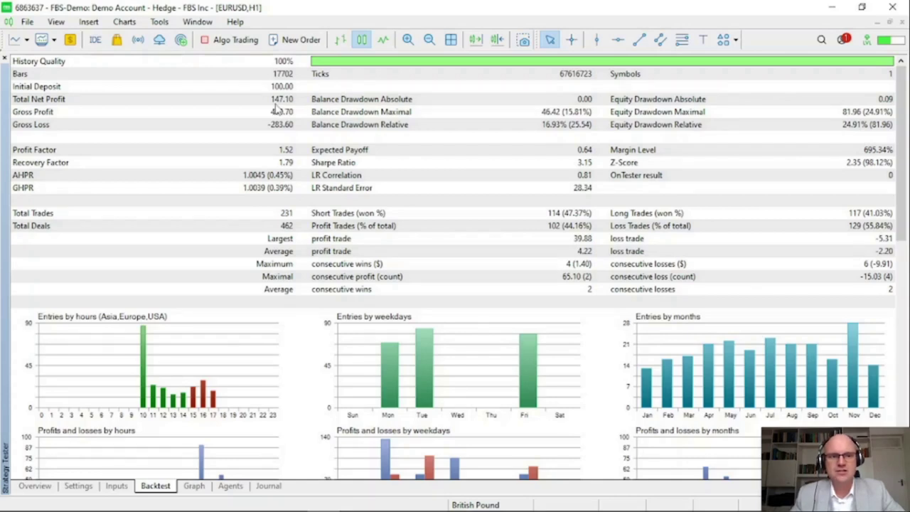
scroll(275, 107, "down", 3)
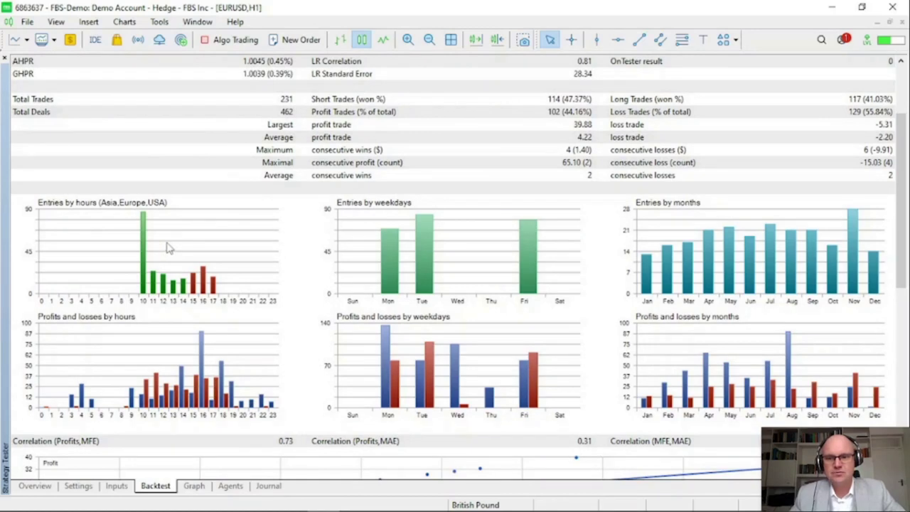
scroll(169, 247, "down", 3)
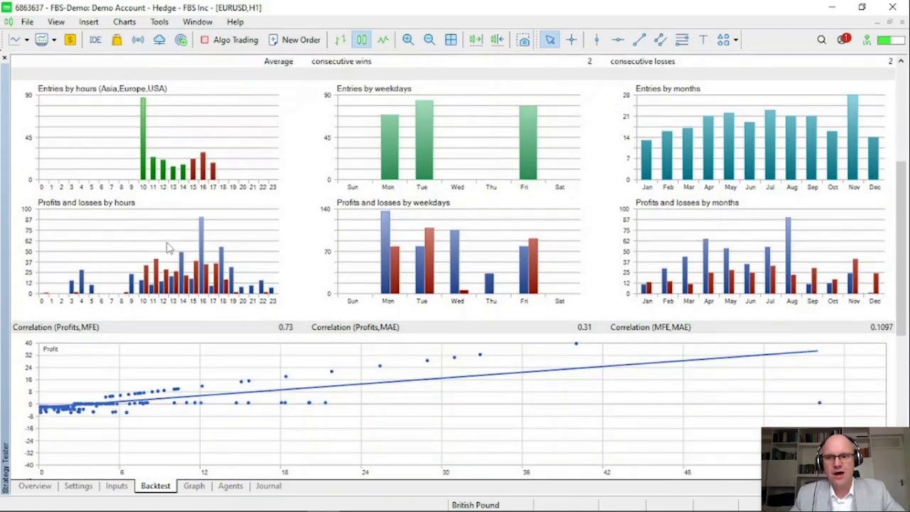
scroll(201, 263, "down", 5)
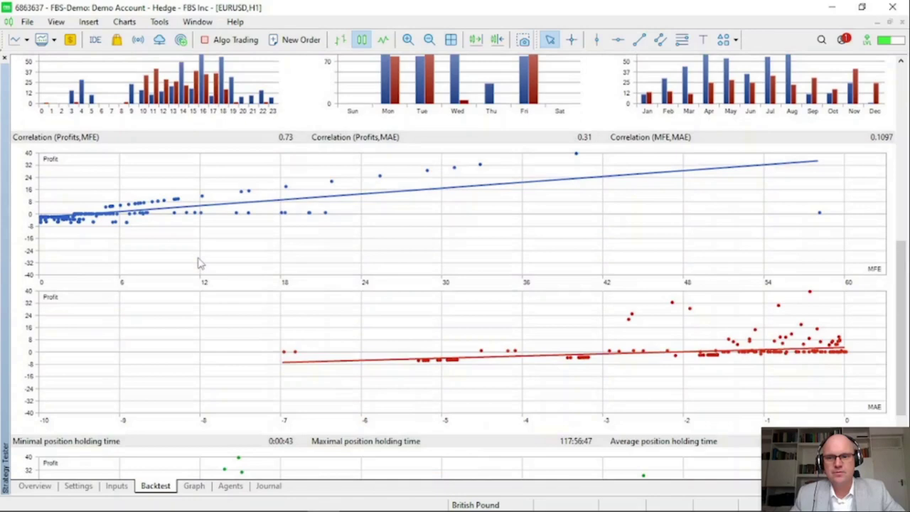
scroll(199, 263, "up", 11)
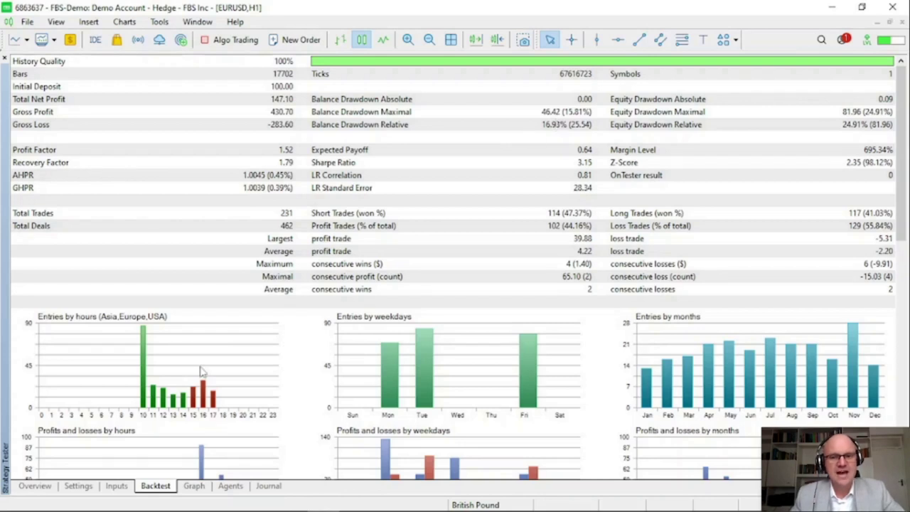
Change the tester symbol from EURUSD to GBPUSD and return to the EA inputs.
left_click(79, 486)
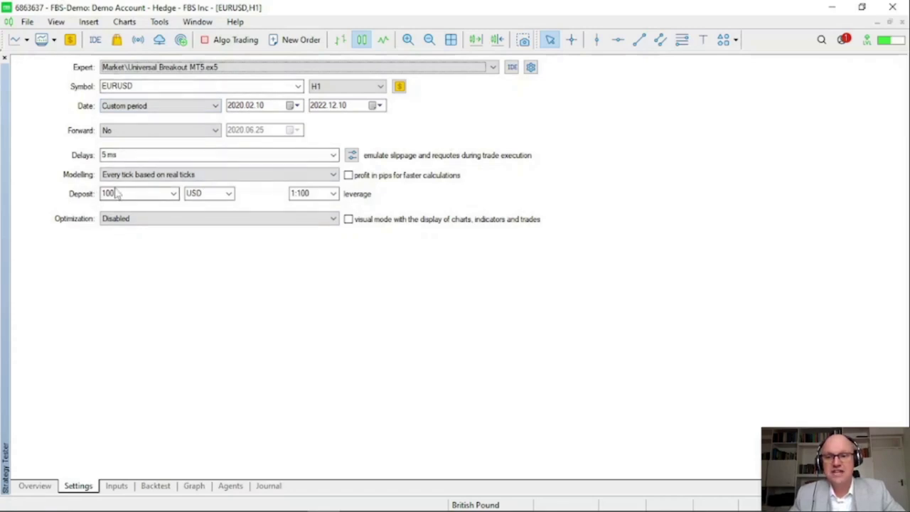
left_click(298, 86)
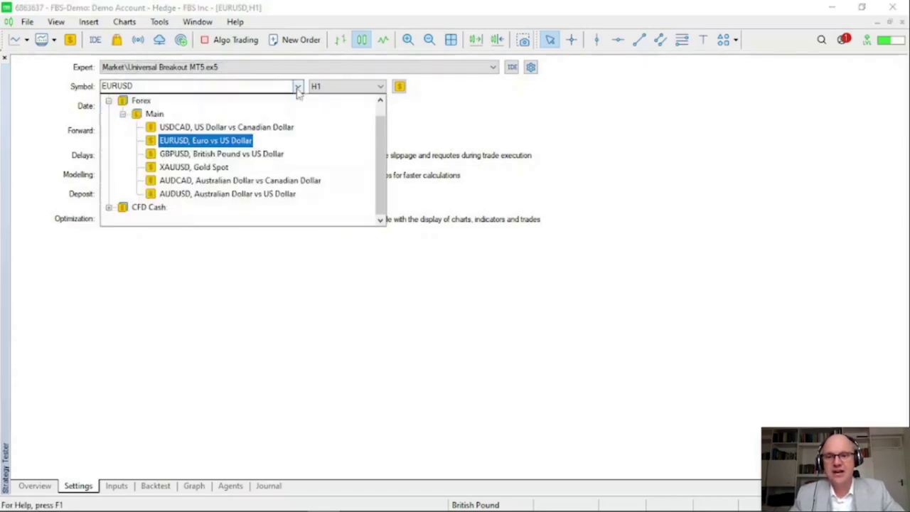
left_click(217, 152)
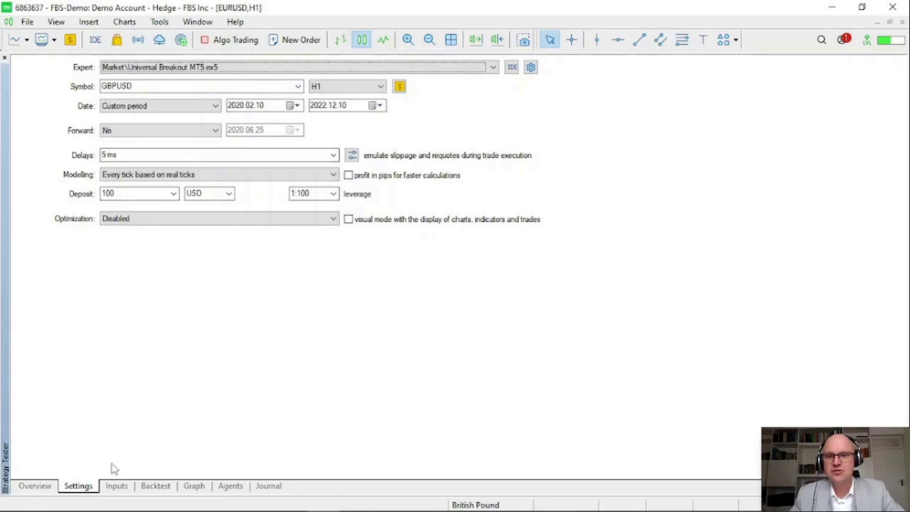
left_click(116, 486)
Load GBPUSD_H1.set from the Universal Breakout mt5 folder, giving Classical trailing with distance 12.
right_click(241, 189)
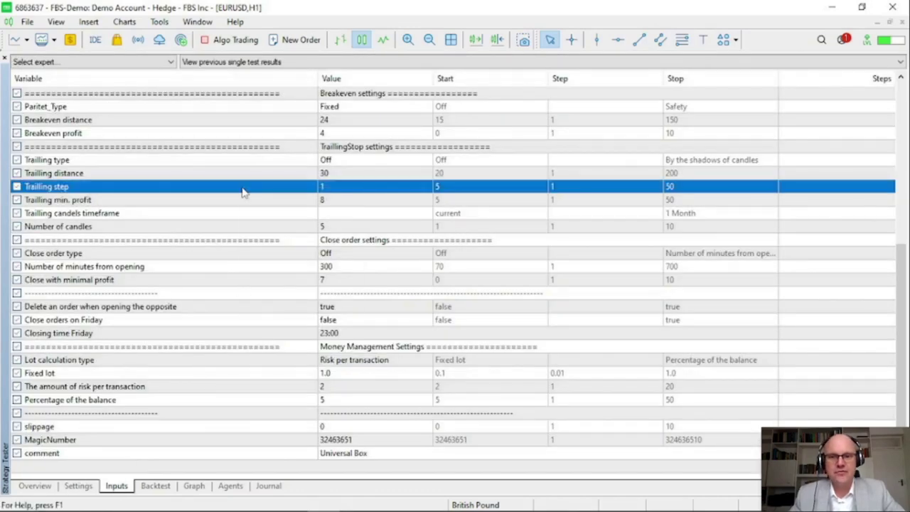
left_click(273, 194)
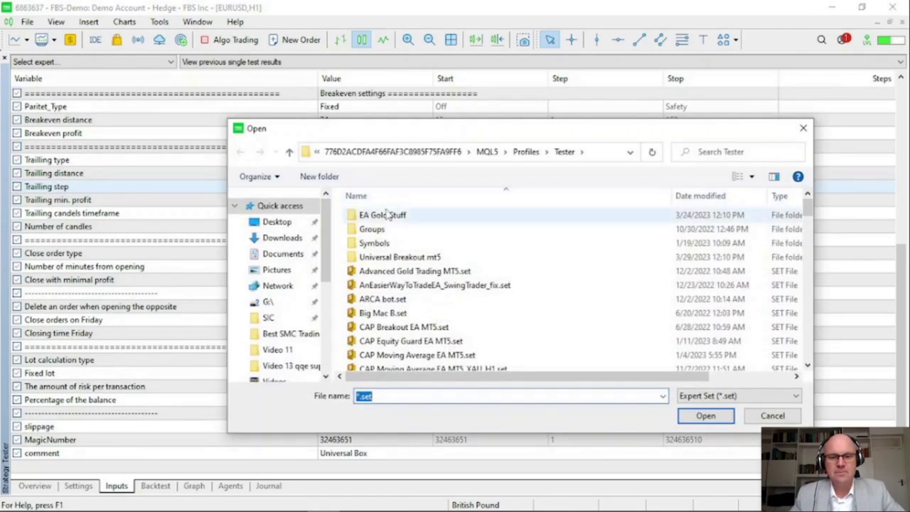
double_click(400, 257)
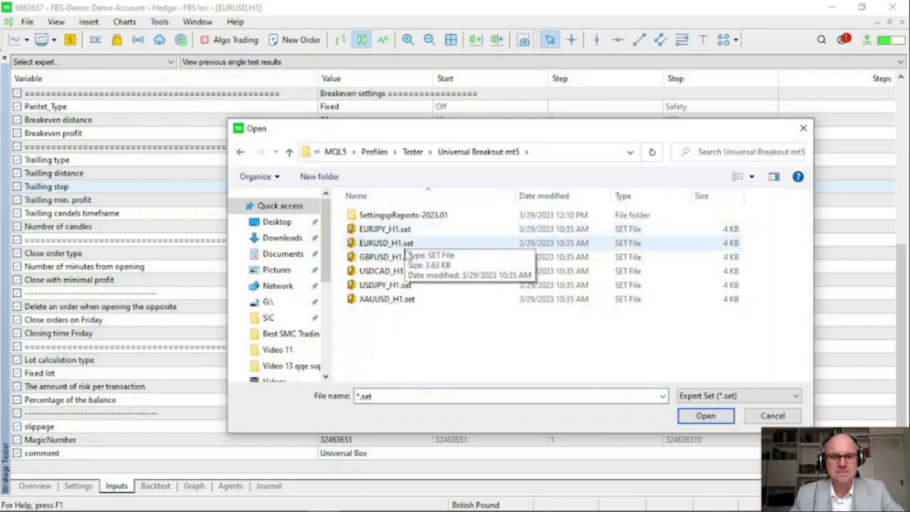
double_click(406, 257)
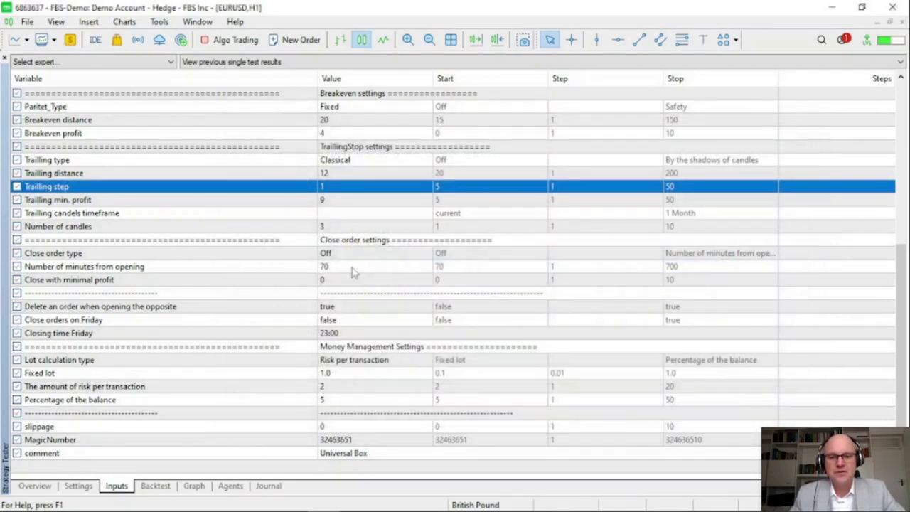
left_click(345, 177)
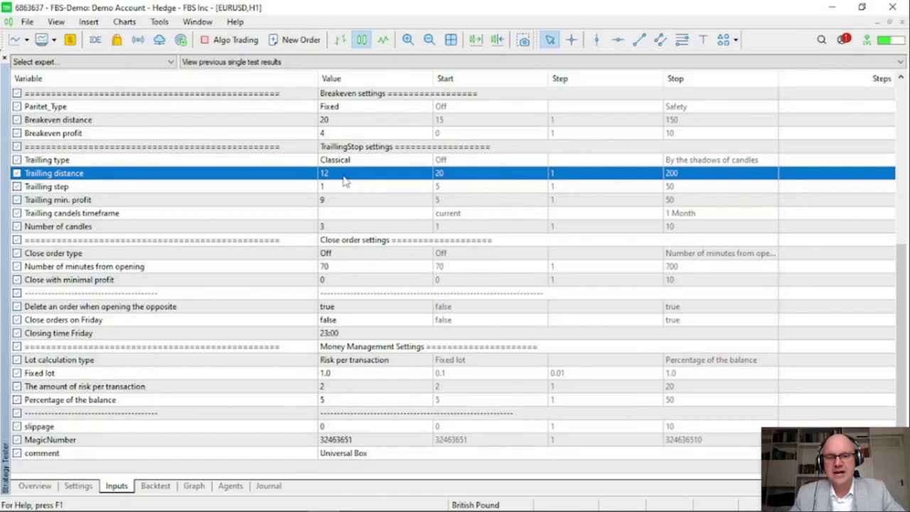
scroll(345, 182, "up", 4)
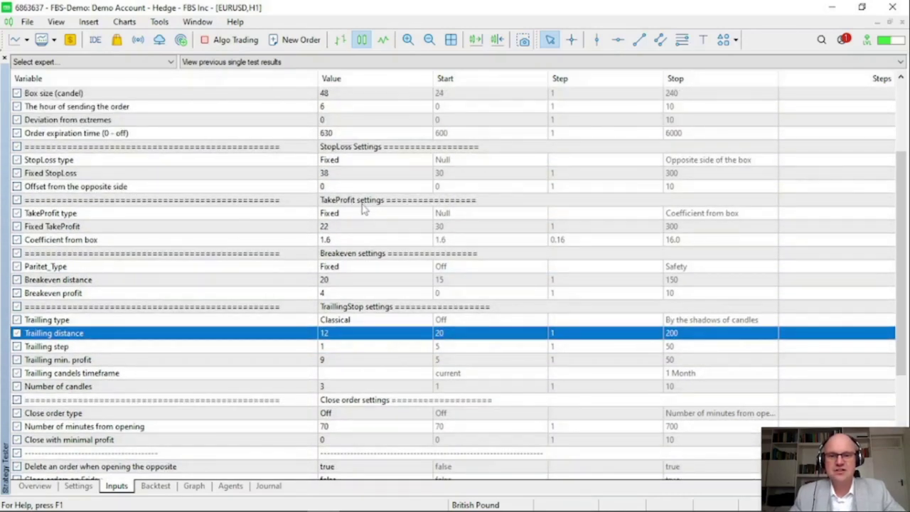
scroll(366, 208, "up", 1)
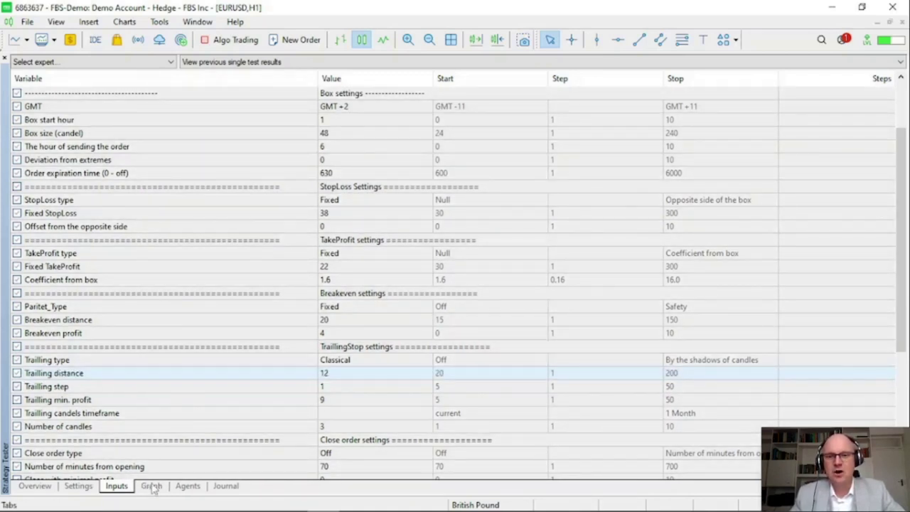
Verify Settings and Inputs, then watch the GBPUSD balance curve draw, peaking near 164.
left_click(152, 488)
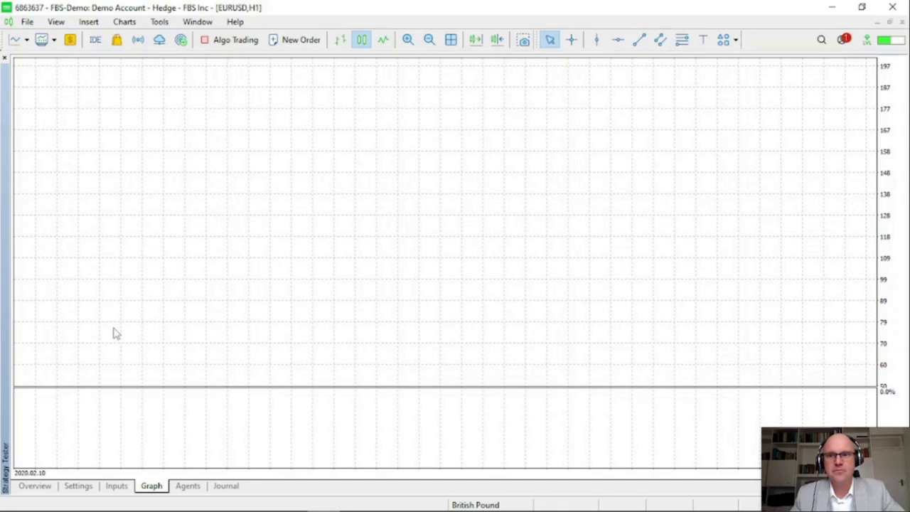
left_click(92, 488)
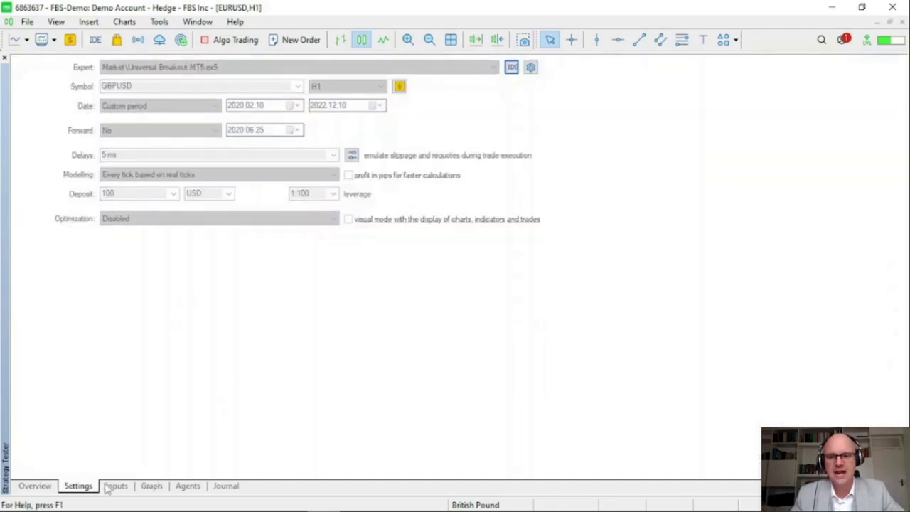
left_click(108, 488)
left_click(148, 486)
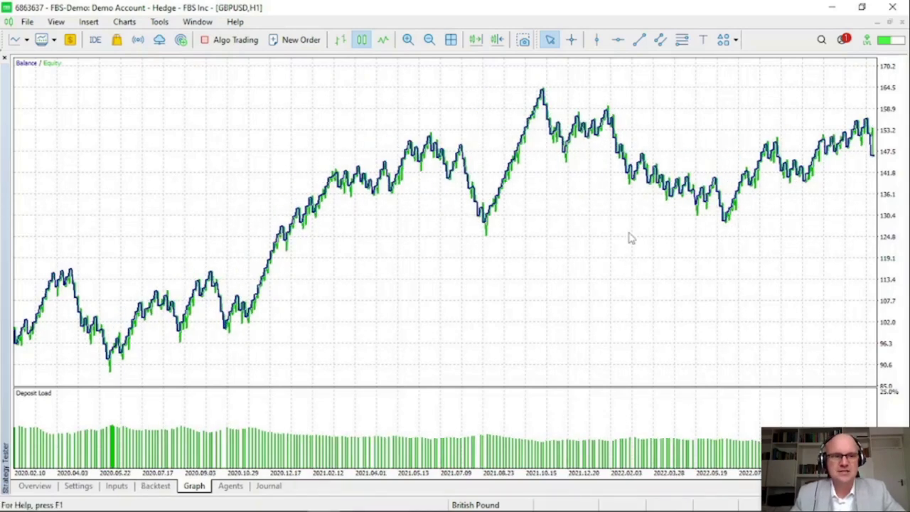
left_click(157, 486)
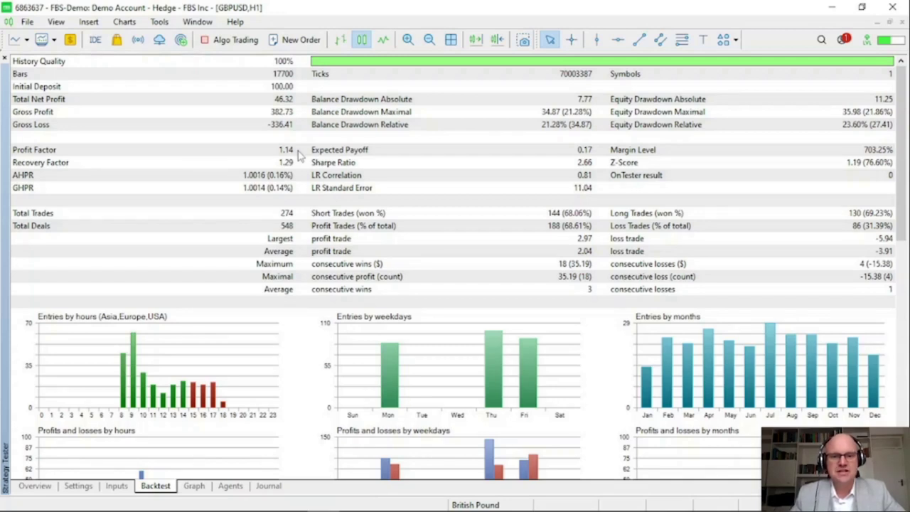
left_click(194, 486)
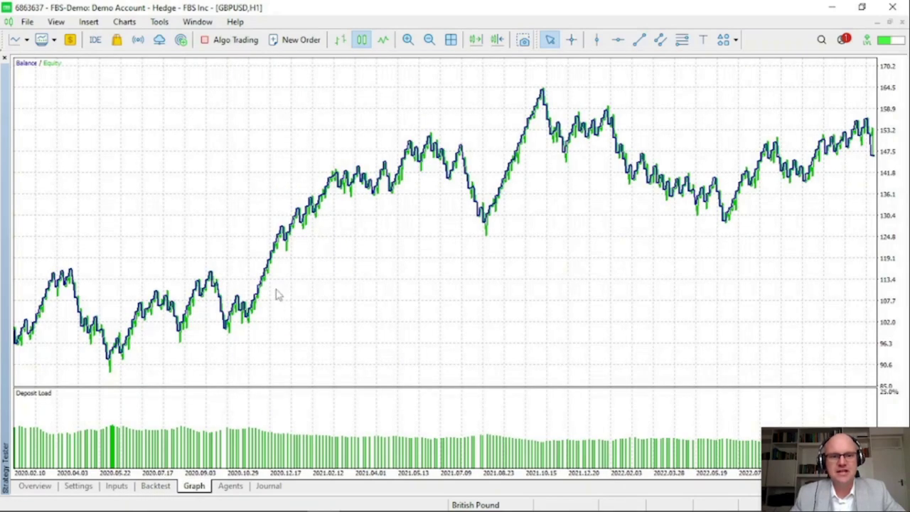
From the Inputs table choose Load and open the Universal Breakout mt5 set-file folder.
left_click(117, 486)
right_click(307, 227)
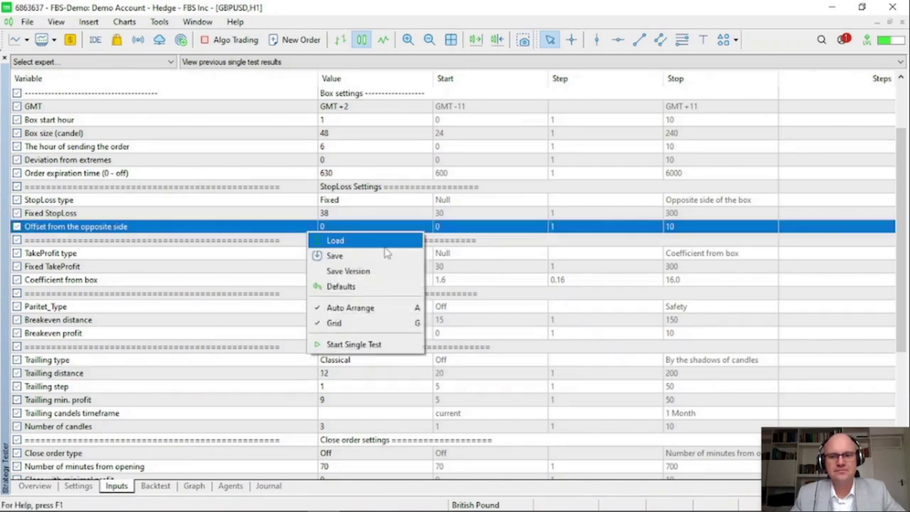
left_click(385, 244)
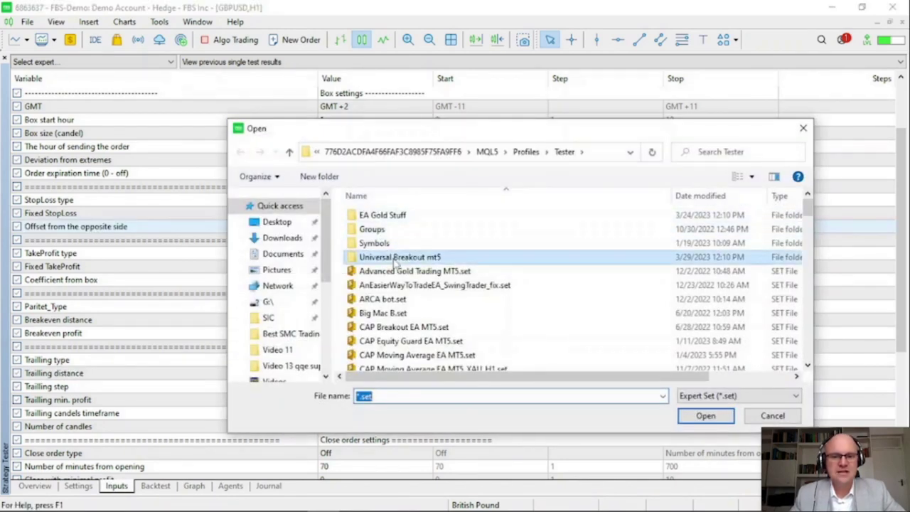
double_click(364, 253)
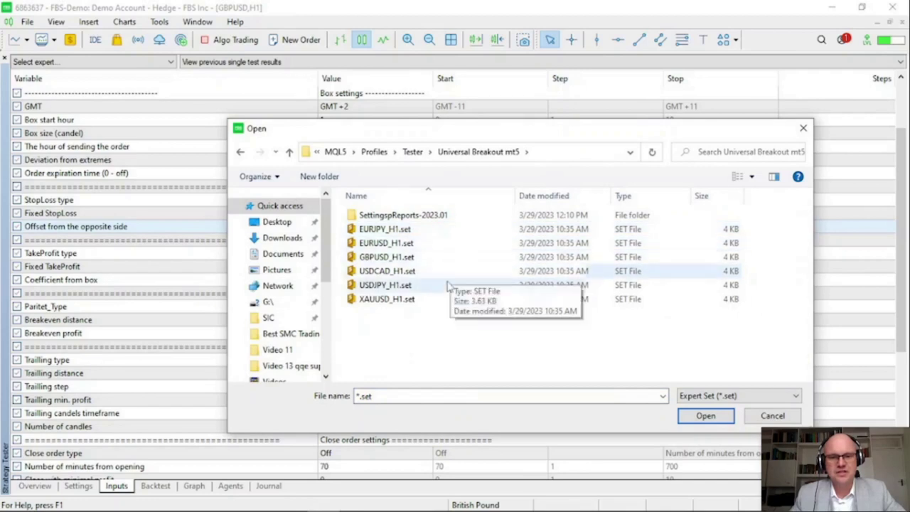